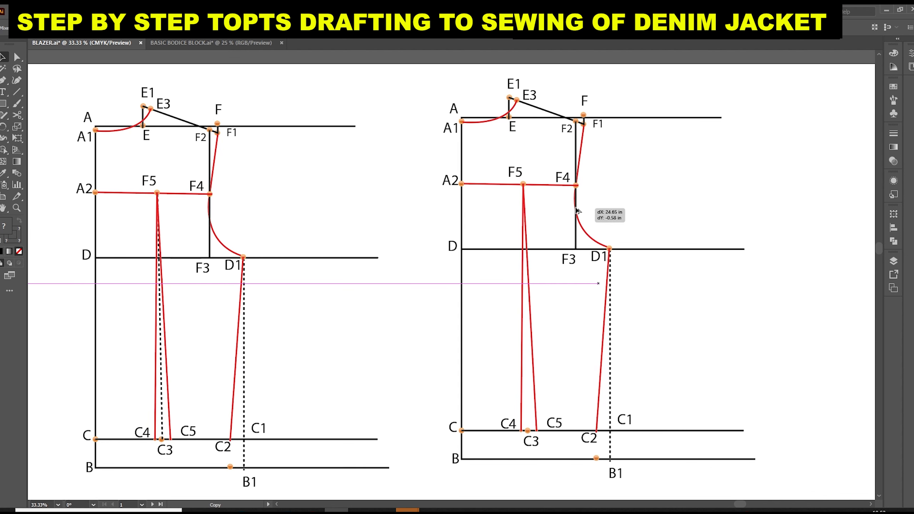
Step: Delete the dart lines below F5 and the armhole curve from F1 to D1 on the copied draft
left_click(649, 176)
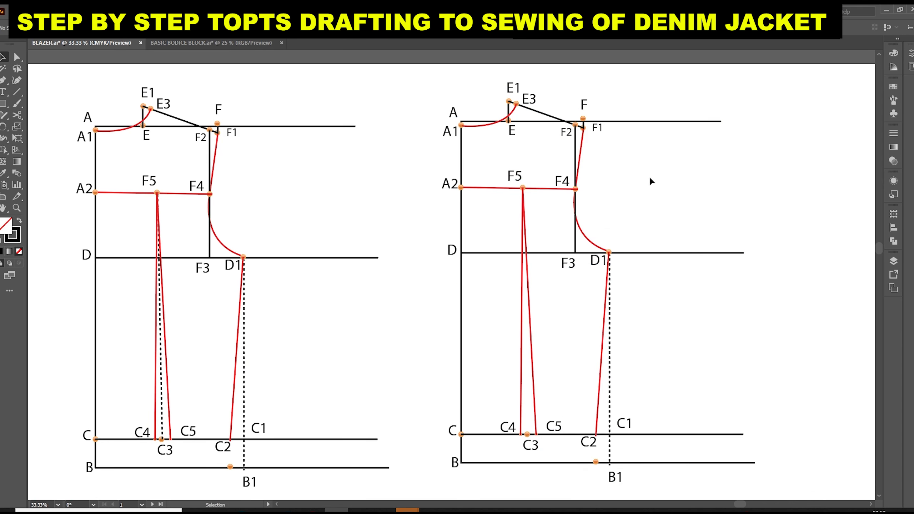
left_click(523, 226)
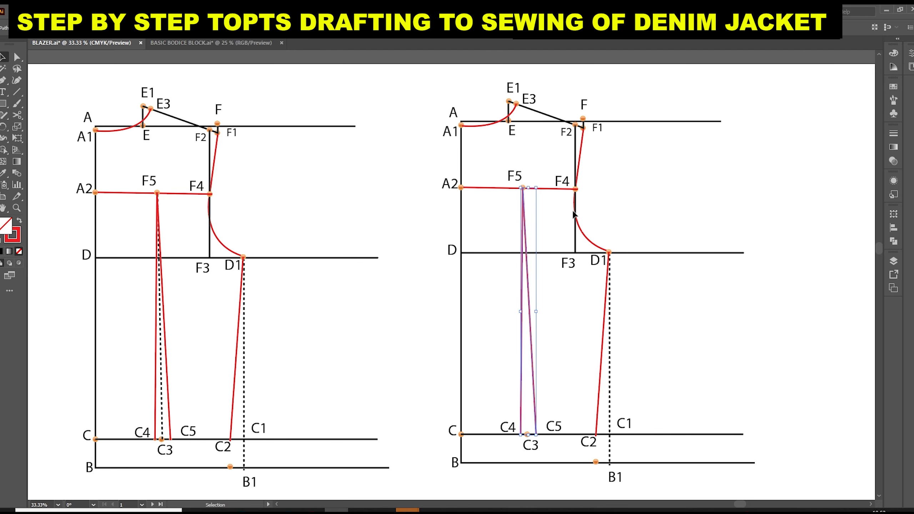
key("Delete")
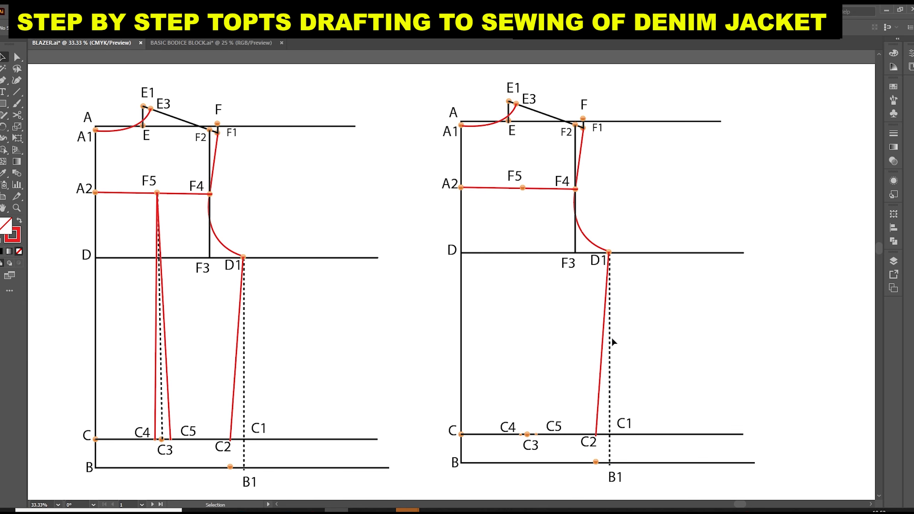
left_click(582, 159)
key("Delete")
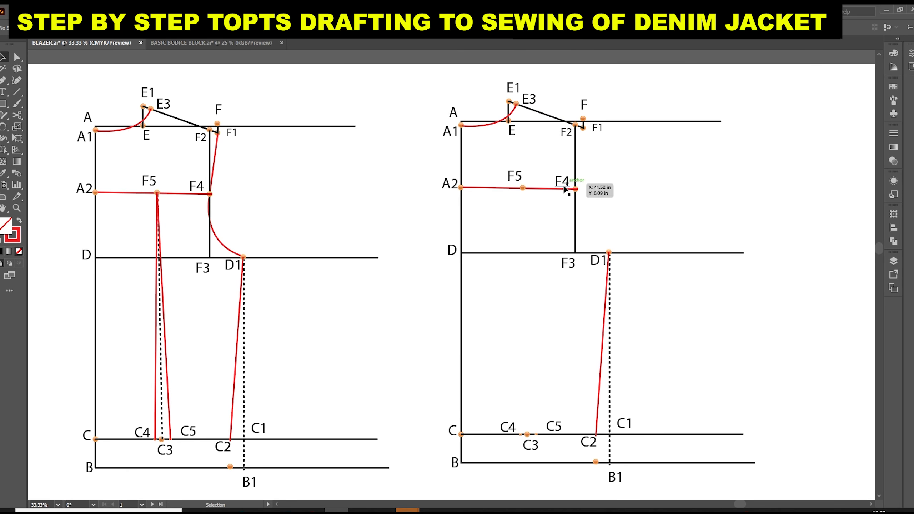
Step: Delete the red neckline curve and the red A2–F4 line from the copied draft
left_click(490, 126)
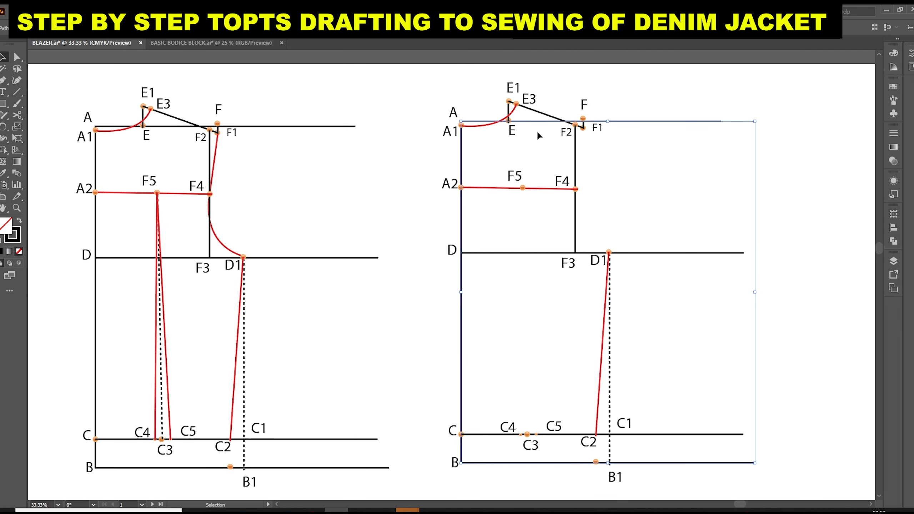
left_click(482, 125)
key("Delete")
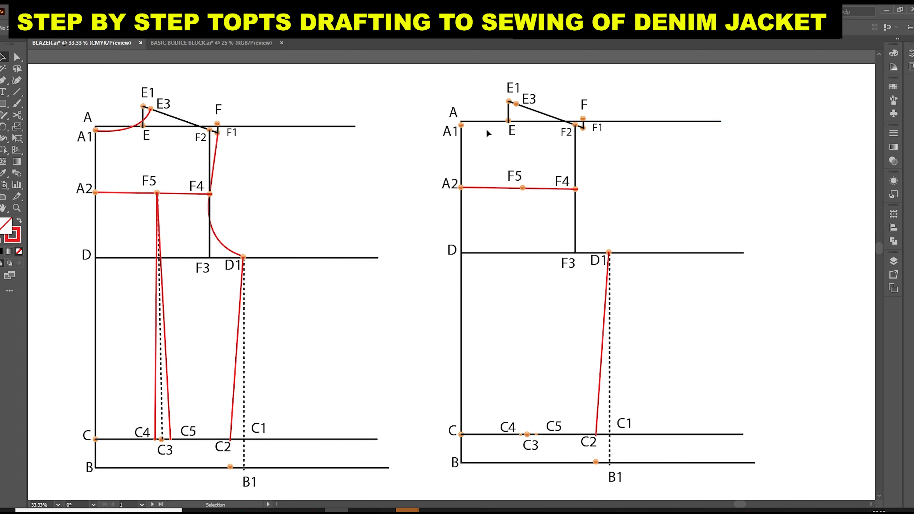
left_click(500, 187)
key("Delete")
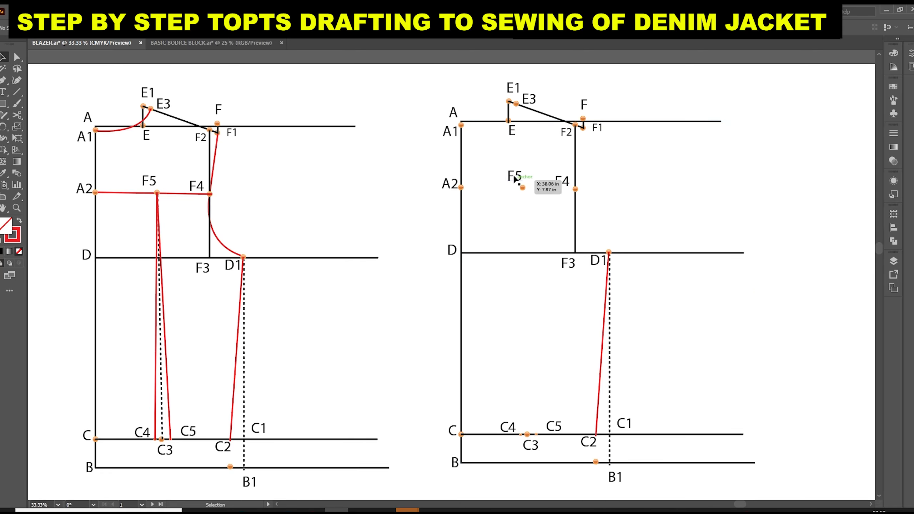
Step: Delete the F5 and F4 labels together with their orange points from the copied draft
left_click_drag(492, 164, 566, 197)
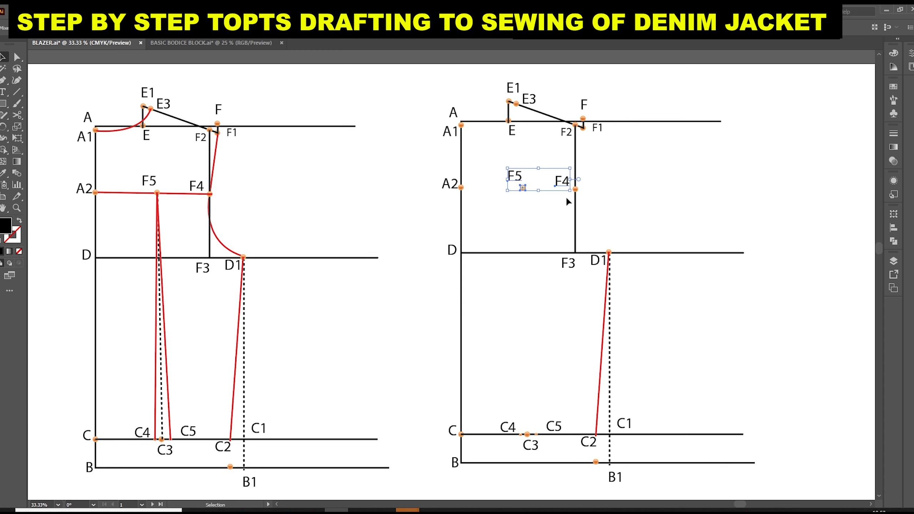
key("Delete")
left_click(575, 191)
key("Delete")
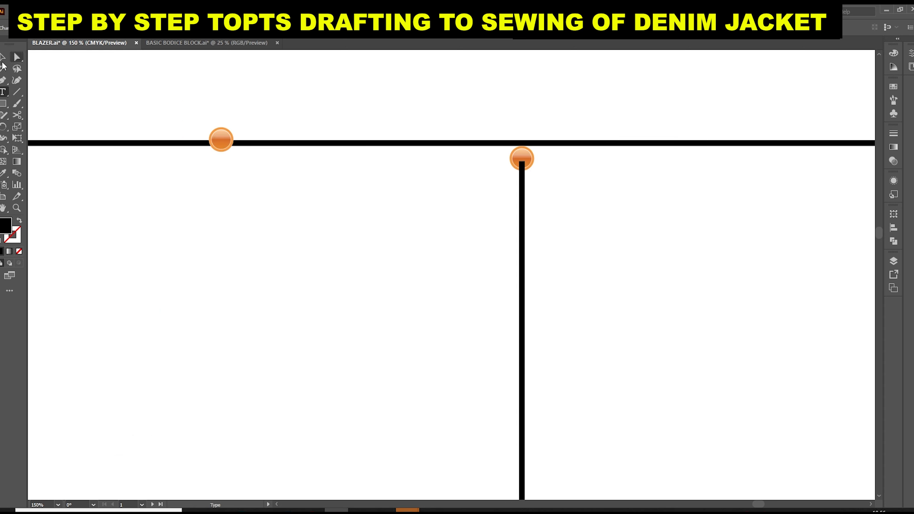
Step: Remove the A1 label and its orange point beside A on the copied draft
left_click(3, 57)
left_click(469, 98)
scroll(504, 180, "down", 3)
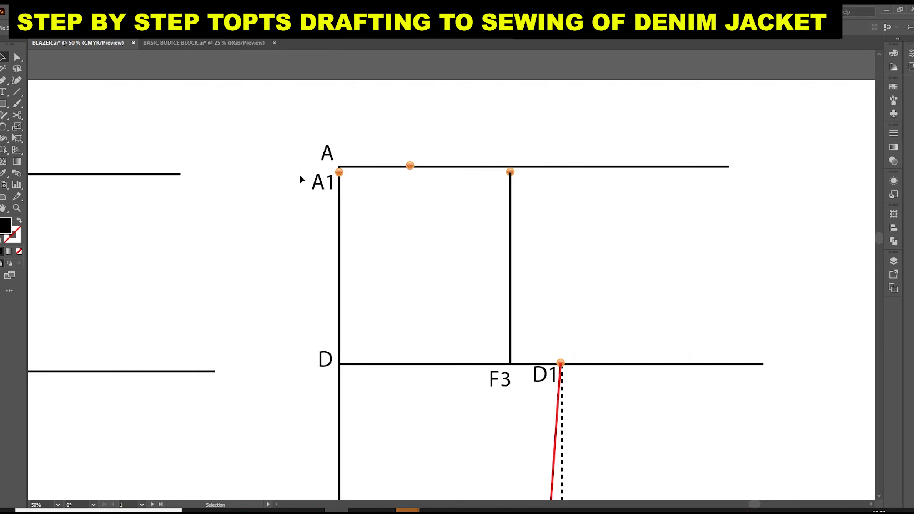
left_click(334, 193)
key("Delete")
Step: Delete the vertical line above F3, the point at its upper end and the F3 label on the copied draft
left_click(511, 171)
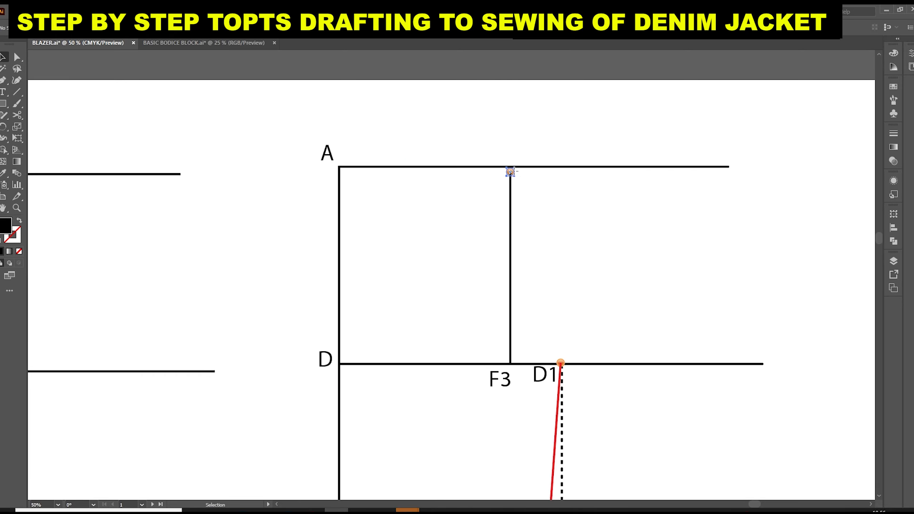
left_click(510, 232)
key("Delete")
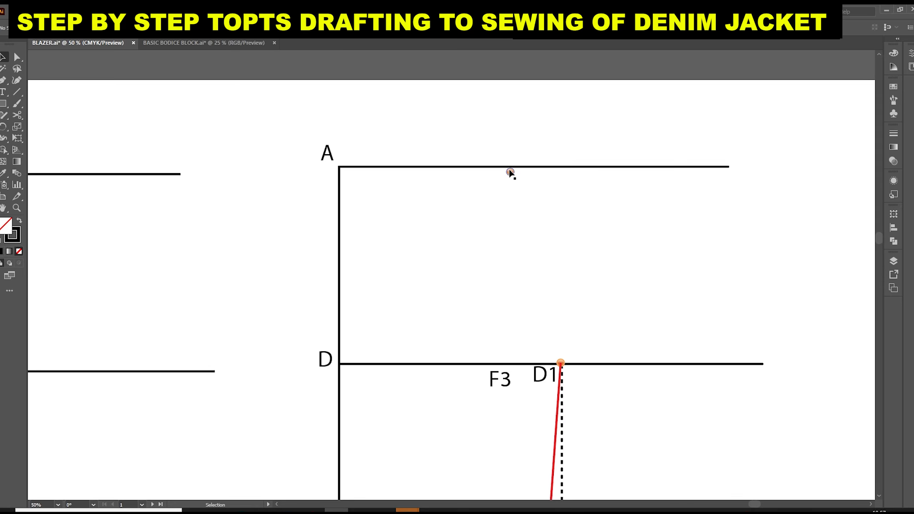
left_click(501, 380)
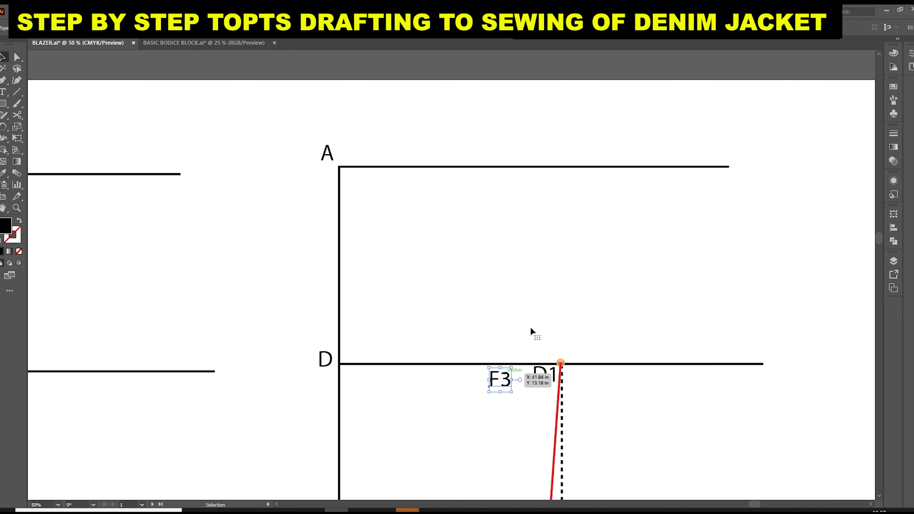
key("Delete")
scroll(509, 301, "down", 2)
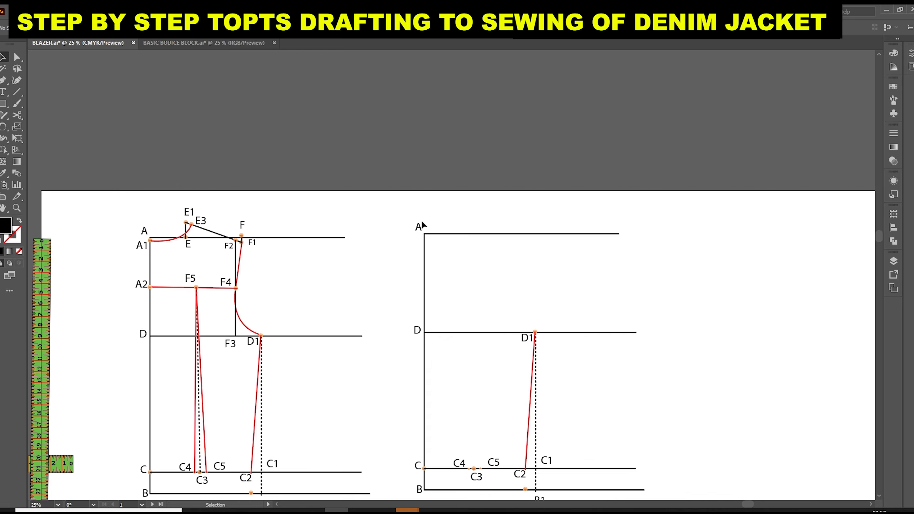
Step: Lay the horizontal tape along line A ending about 3 in from A, and label that spot E just below the line
left_click_drag(65, 466, 451, 226)
left_click(3, 91)
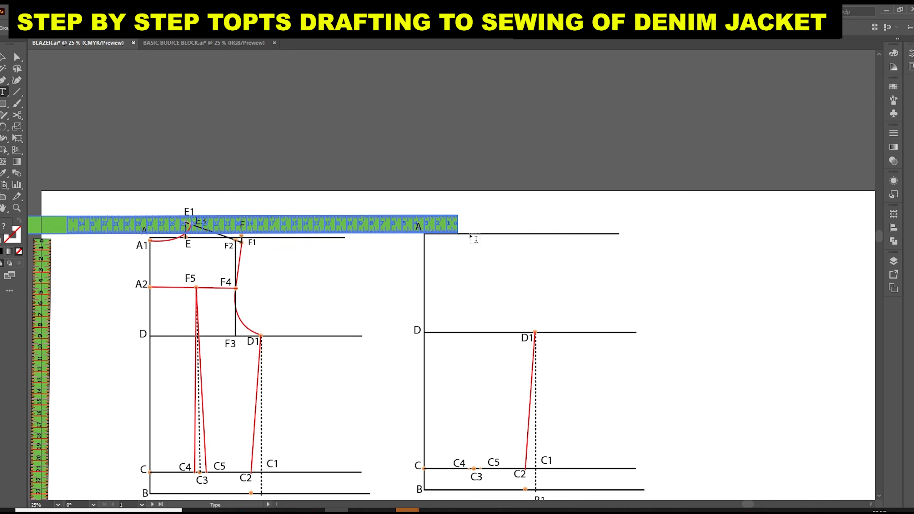
left_click(459, 241)
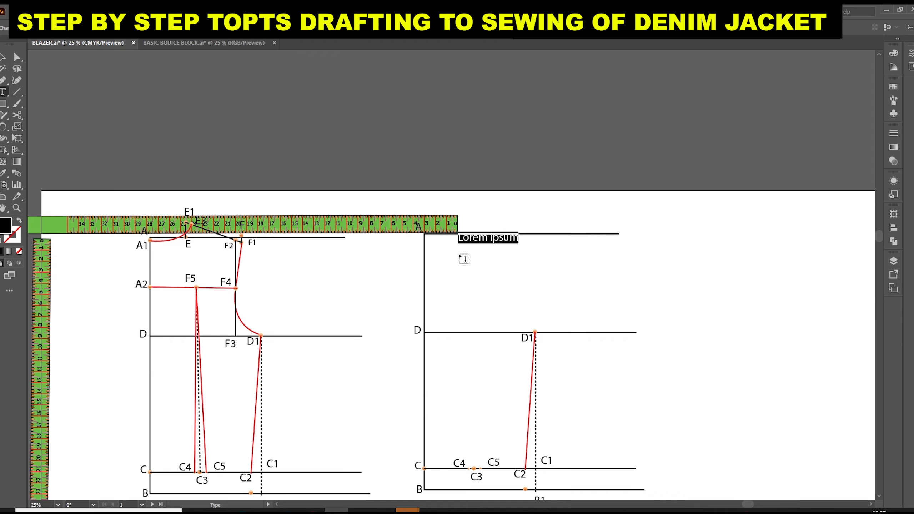
type("E")
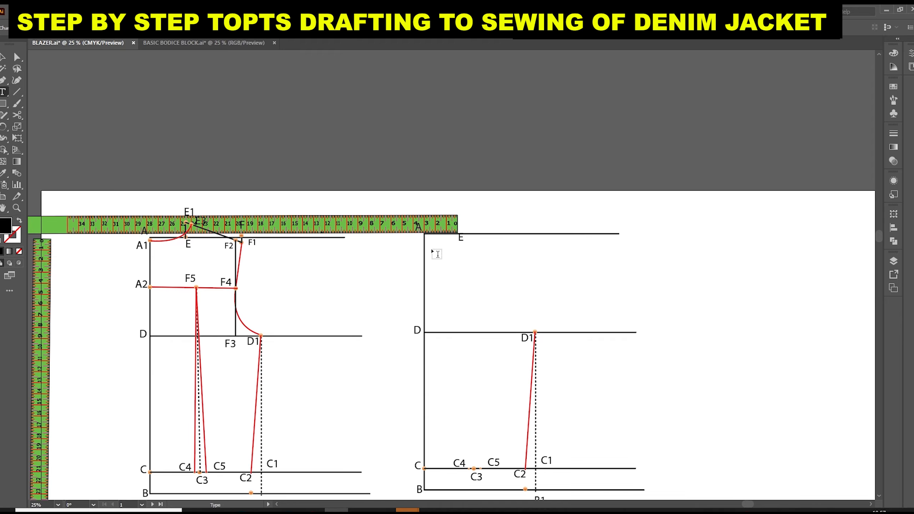
left_click(5, 59)
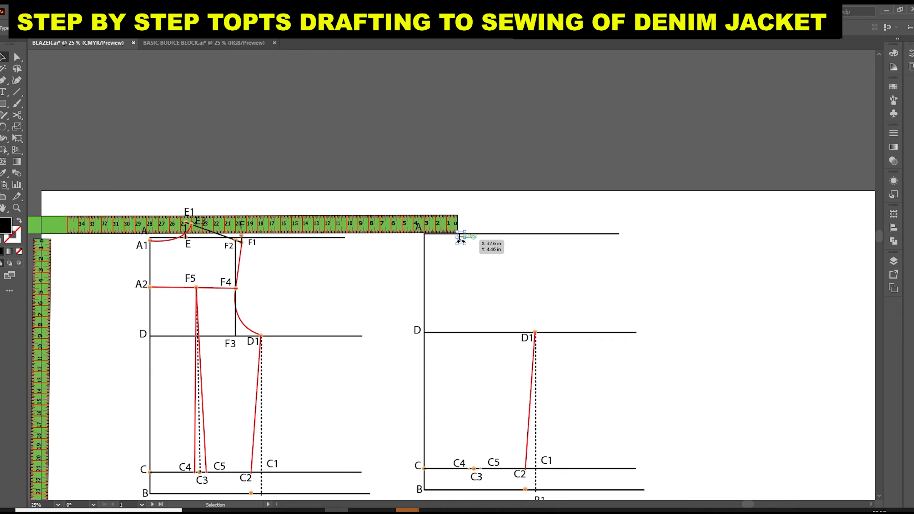
left_click_drag(460, 240, 462, 244)
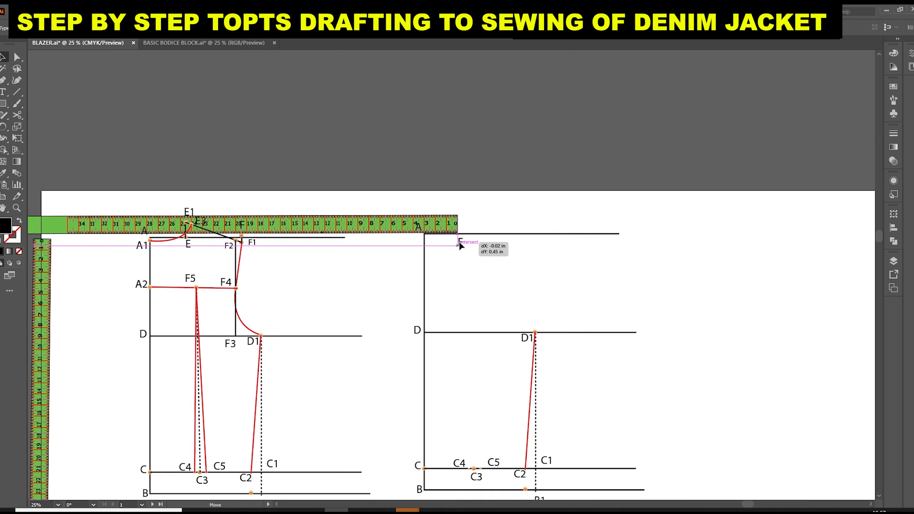
Step: Place an orange point symbol at E, move the tape clear and align the point on the top line
left_click(893, 113)
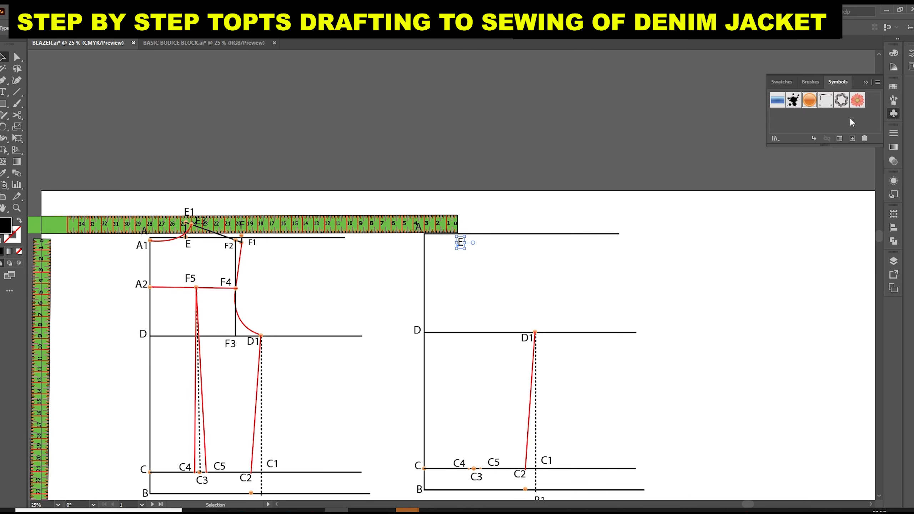
left_click_drag(811, 105, 459, 234)
scroll(486, 258, "up", 1)
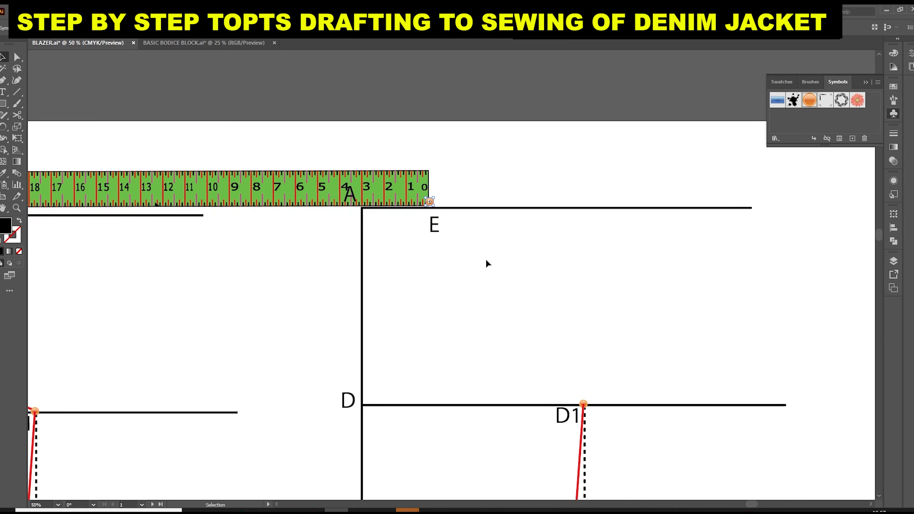
left_click_drag(370, 179, 331, 165)
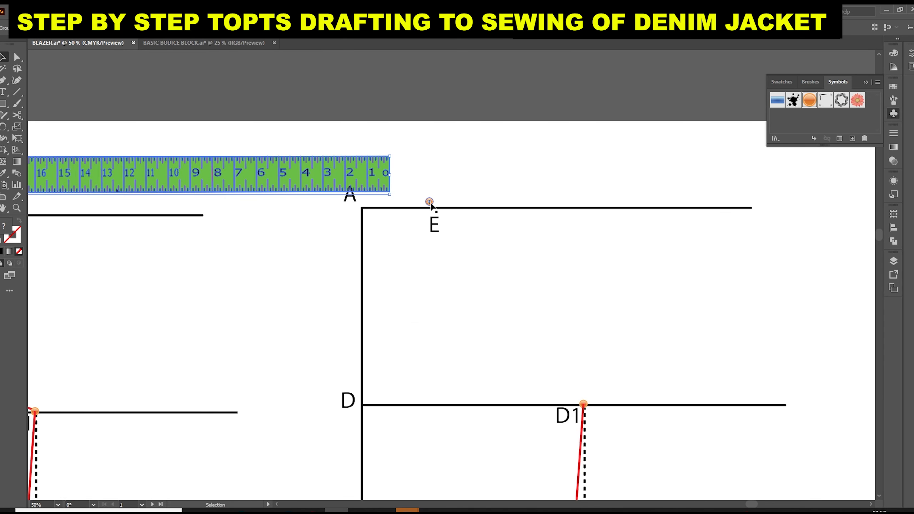
left_click(429, 202)
left_click_drag(431, 204, 432, 207)
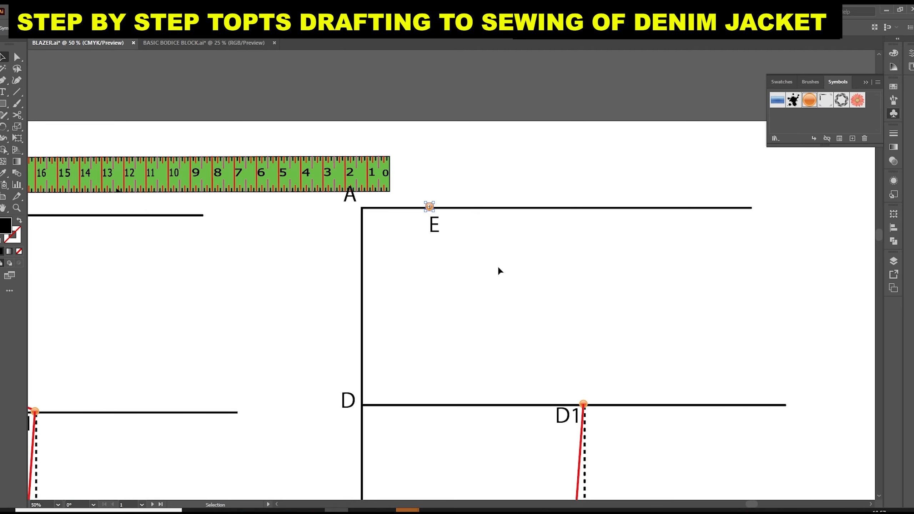
left_click(490, 255)
Step: Move the horizontal tape above the draft and lay the vertical tape along the A–D line with its zero at A
left_click(222, 172)
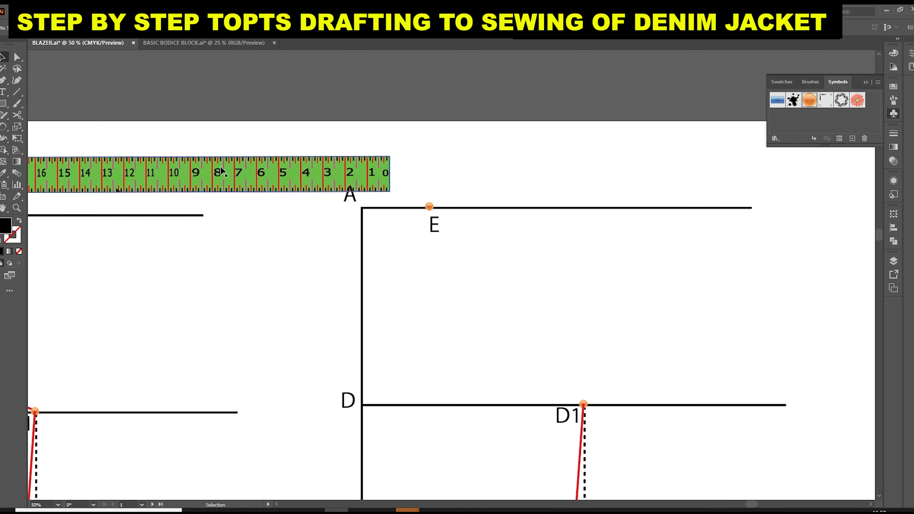
left_click_drag(222, 174, 300, 159)
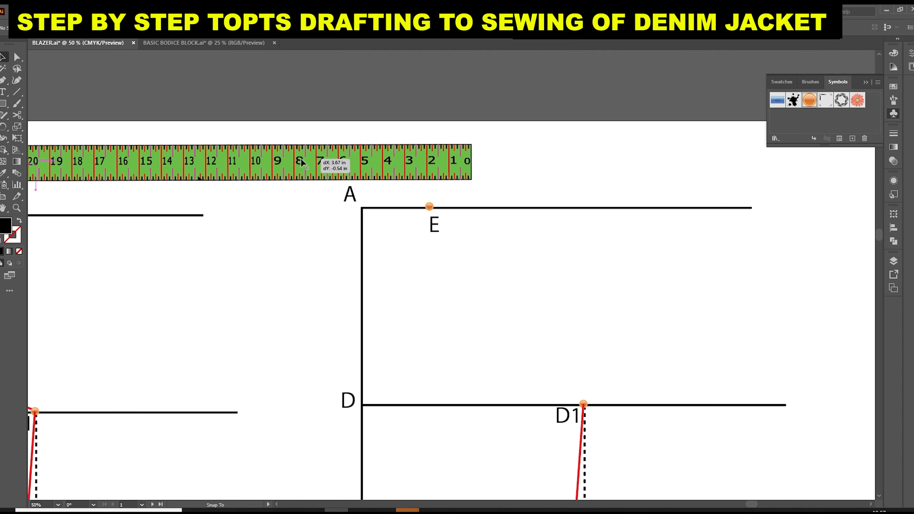
scroll(288, 182, "down", 1)
scroll(288, 183, "down", 2)
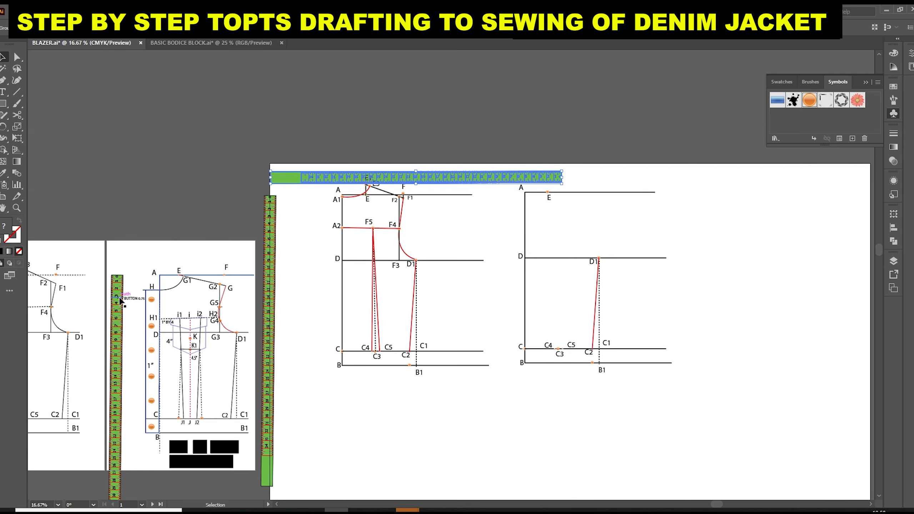
left_click_drag(290, 249, 533, 242)
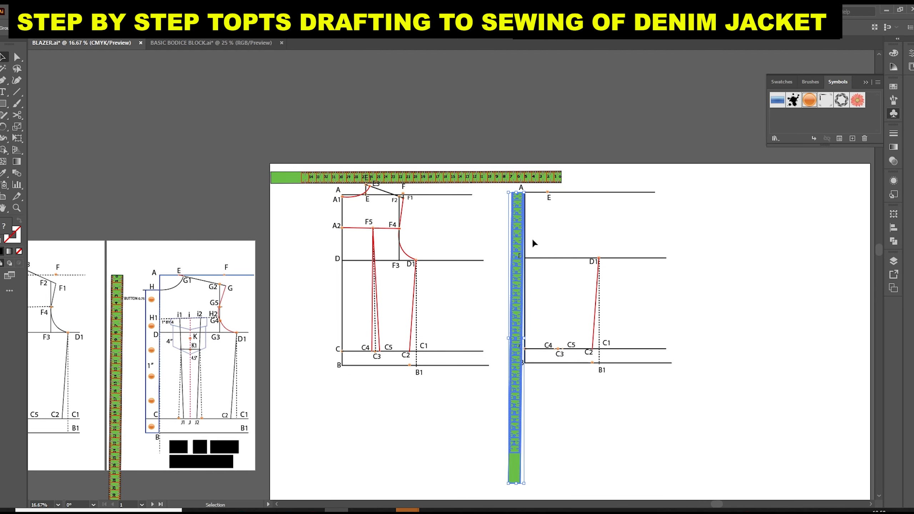
scroll(536, 238, "up", 4)
left_click_drag(441, 153, 449, 152)
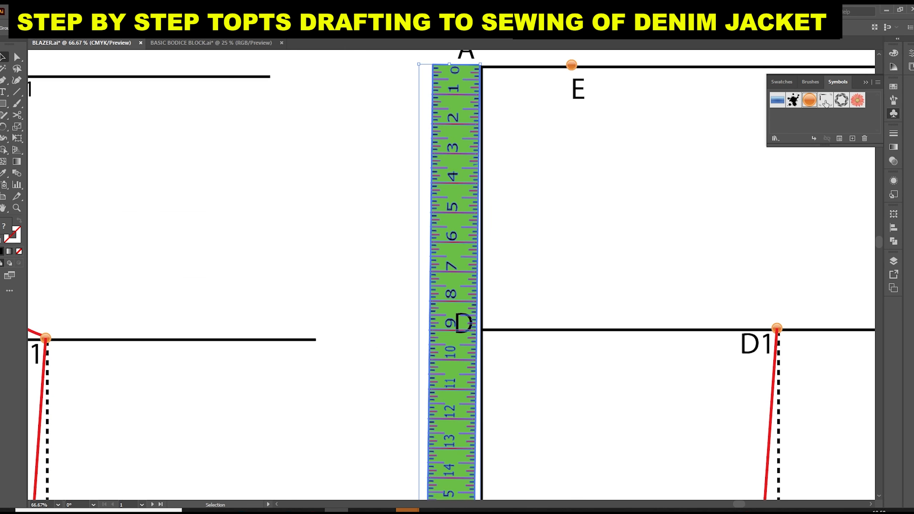
Step: Mark an orange point about 3.5 in below A on the vertical line and label it H
left_click_drag(814, 104, 325, 180)
key("t")
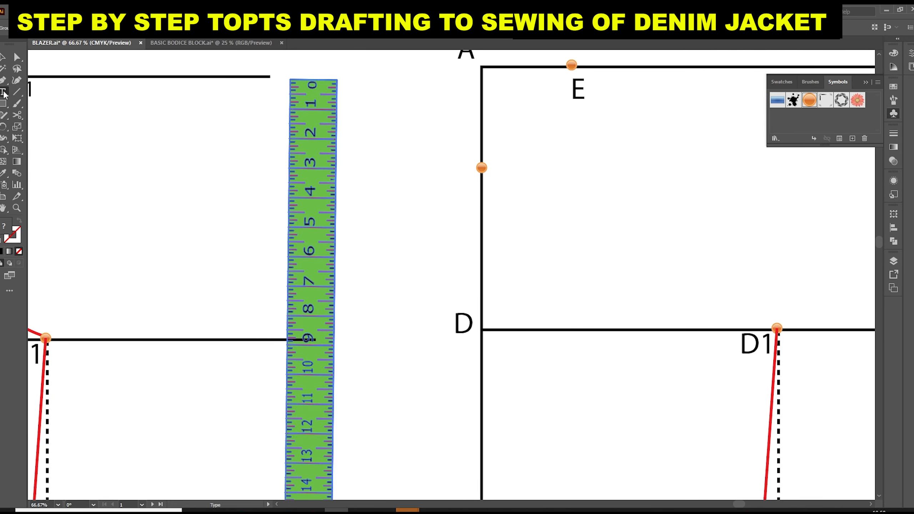
left_click(435, 172)
type("H")
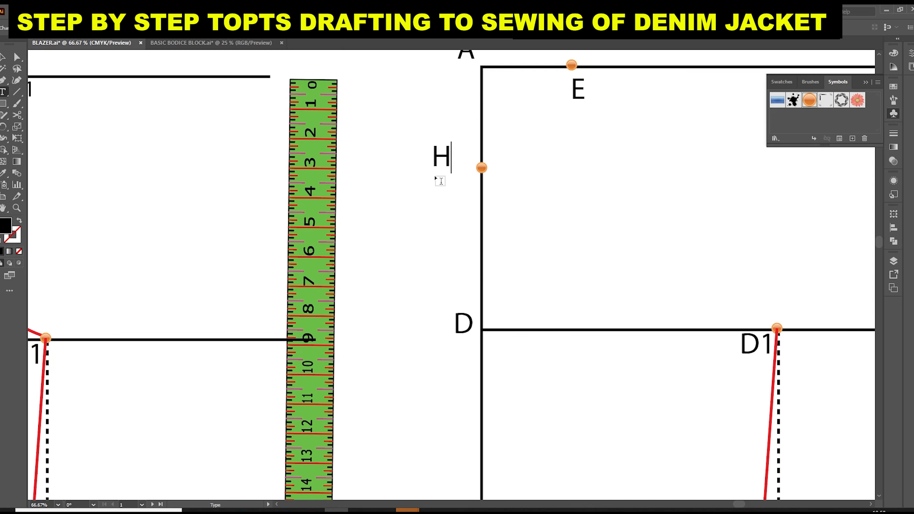
left_click(3, 56)
left_click_drag(435, 158, 453, 168)
left_click(579, 107)
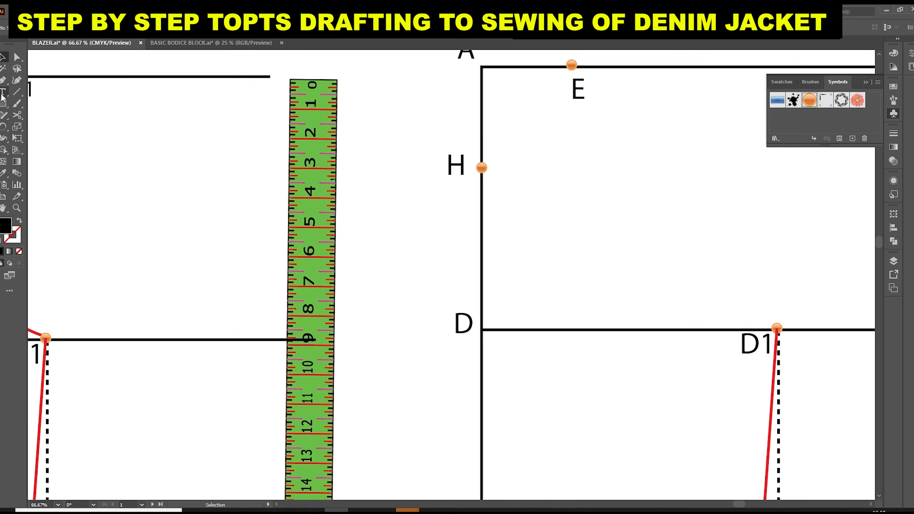
Step: Draw a horizontal line about 5 in long from point H across the draft with the Pen tool
left_click(3, 80)
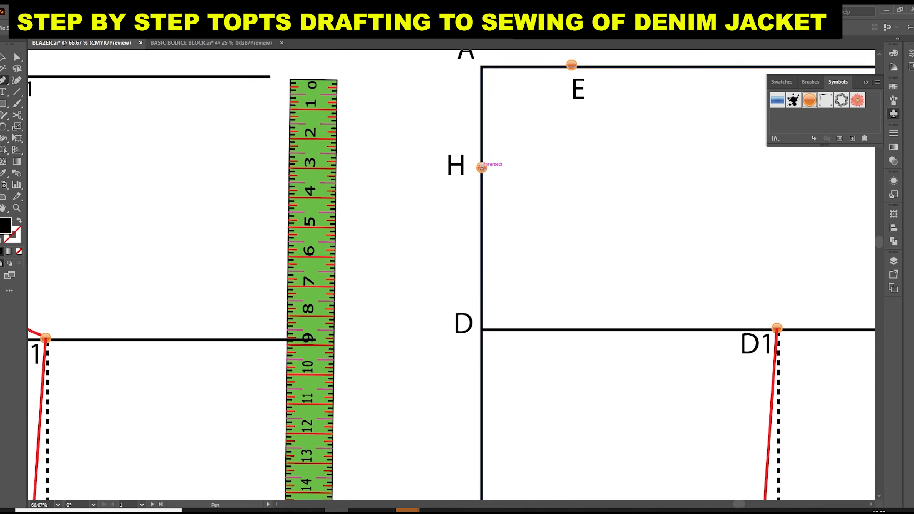
left_click(482, 168)
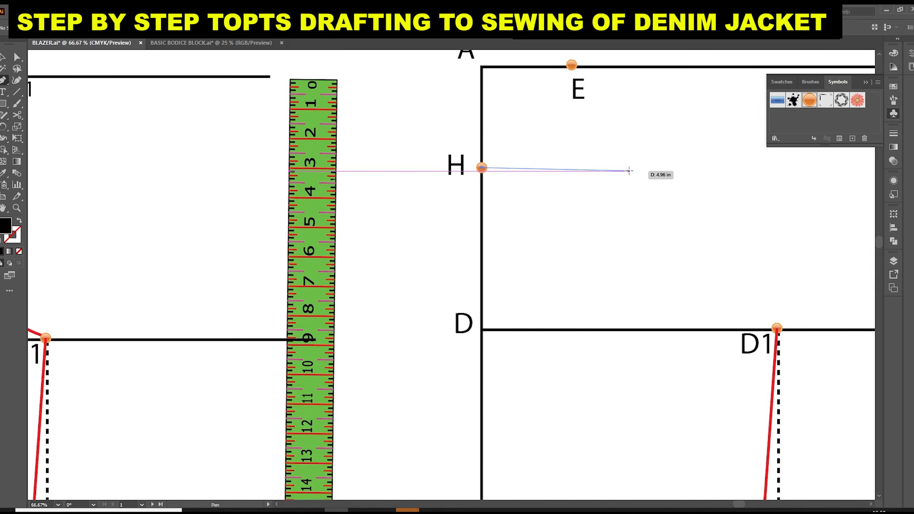
left_click(629, 168)
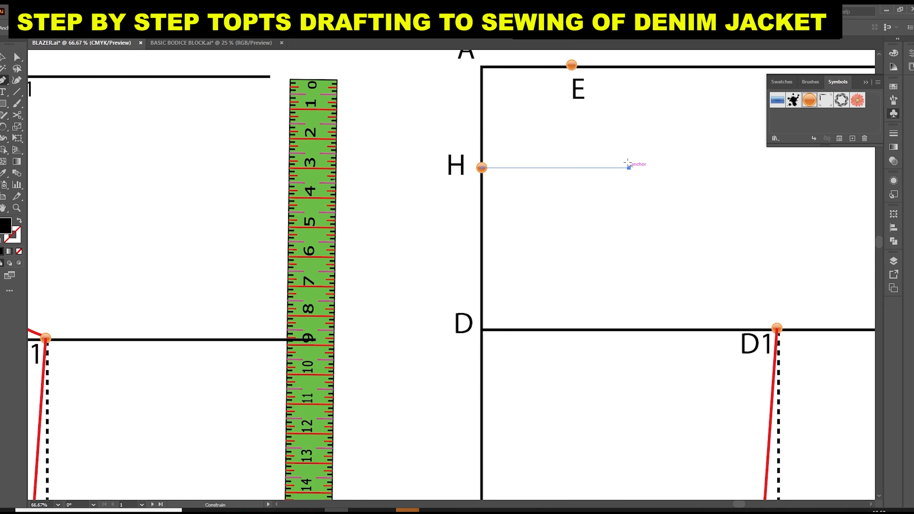
key("Escape")
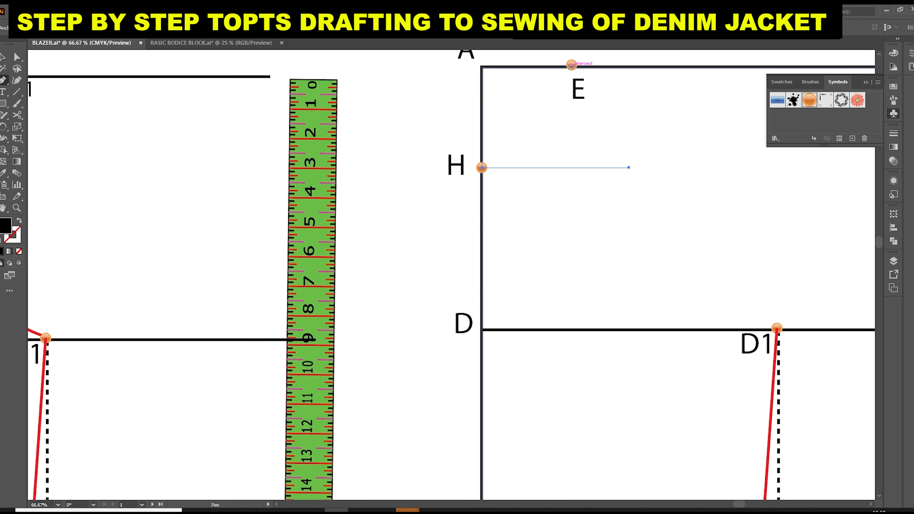
Step: Draw a vertical line about 3.94 in long down from point E, crossing the horizontal line from H
left_click(572, 65)
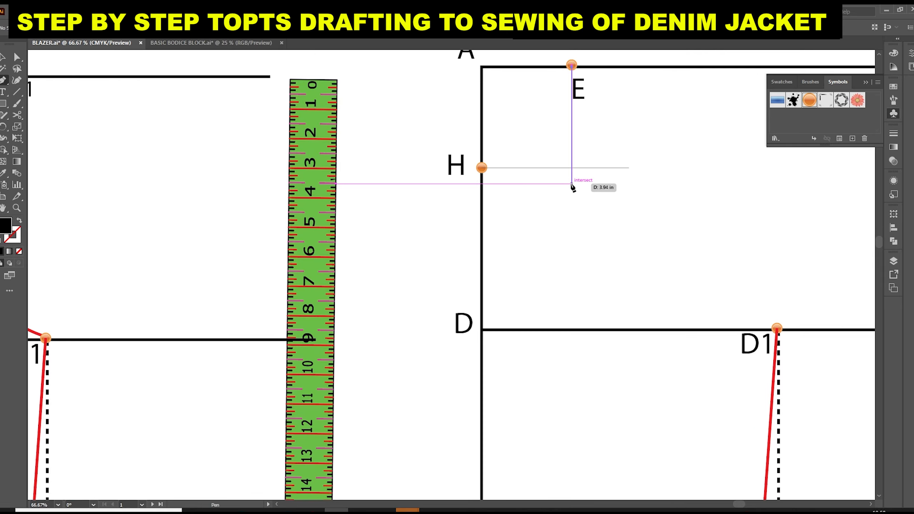
left_click(572, 185)
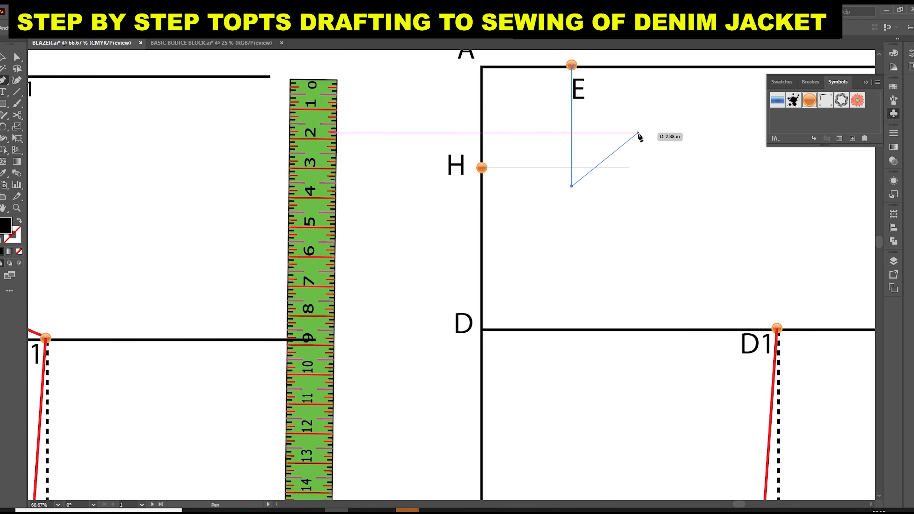
key("Escape")
left_click(3, 57)
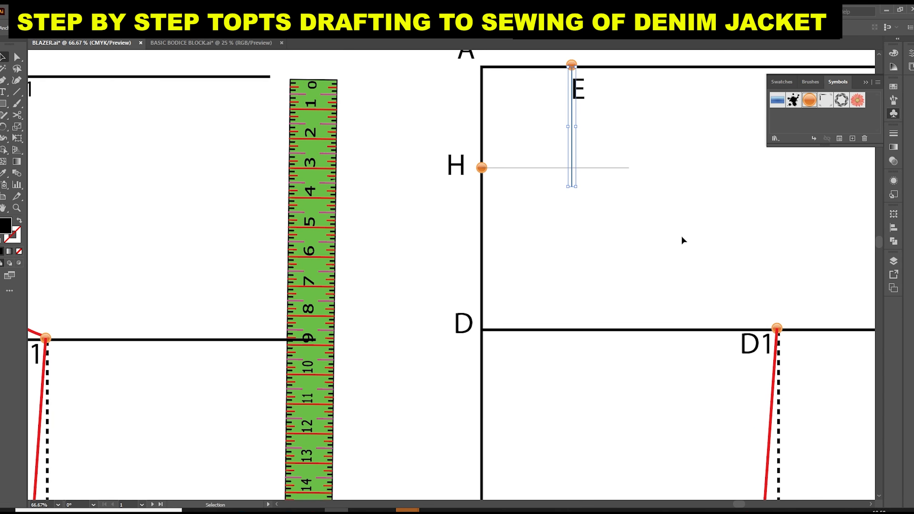
left_click(641, 219)
Step: Mark a point on the top line about 8 in from A using the horizontal tape, and move the tapes clear
scroll(617, 194, "down", 1)
left_click_drag(643, 156, 299, 214)
left_click_drag(232, 120, 299, 149)
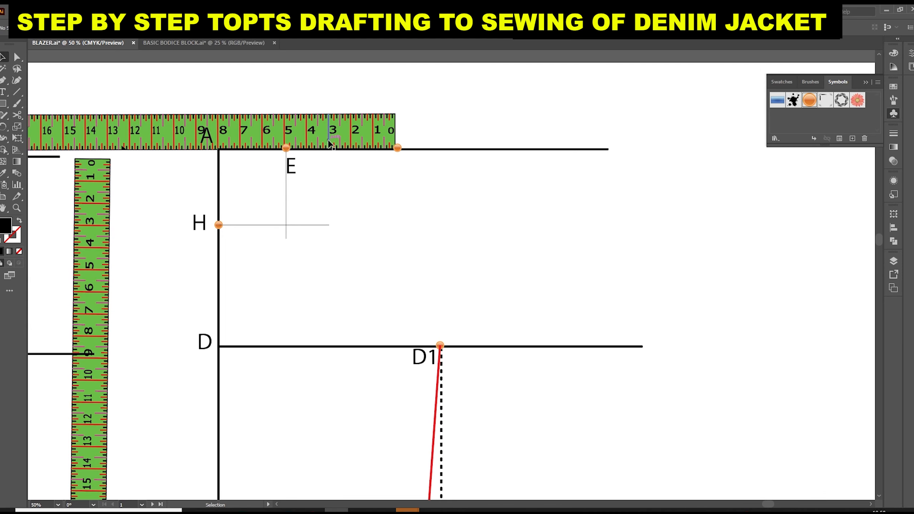
left_click_drag(340, 137, 267, 119)
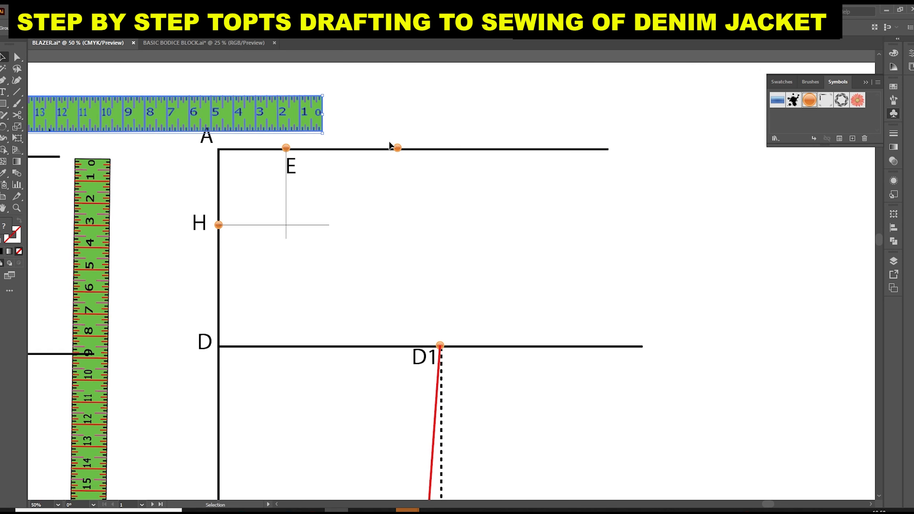
left_click_drag(122, 208, 158, 218)
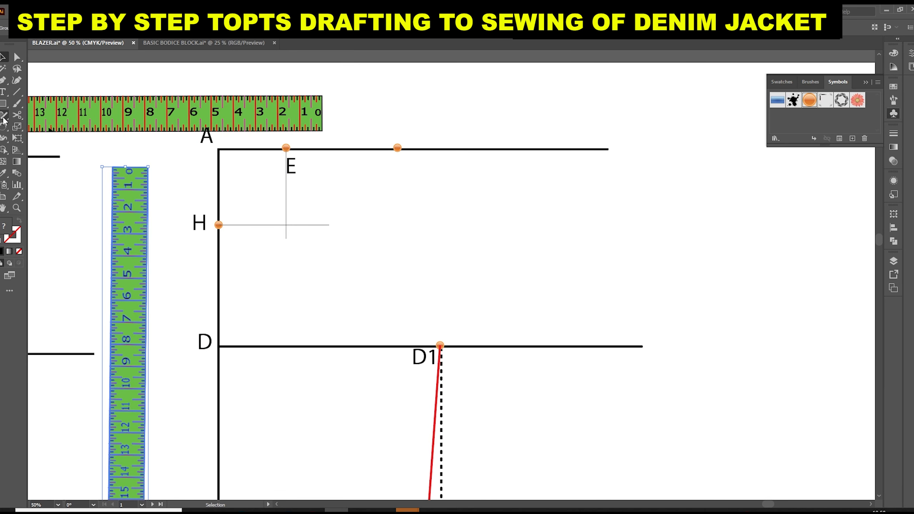
Step: Add the text label F and position it just above the new point on the top line
left_click(5, 94)
left_click(397, 127)
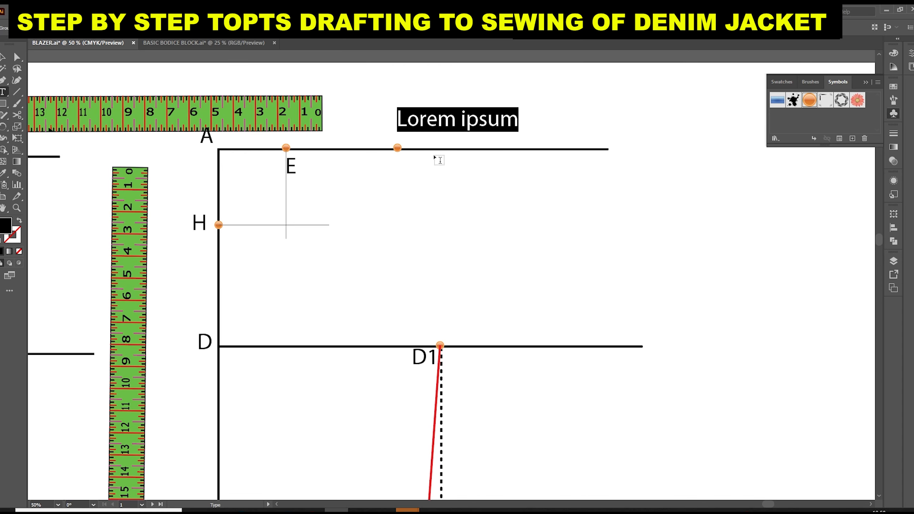
type("f")
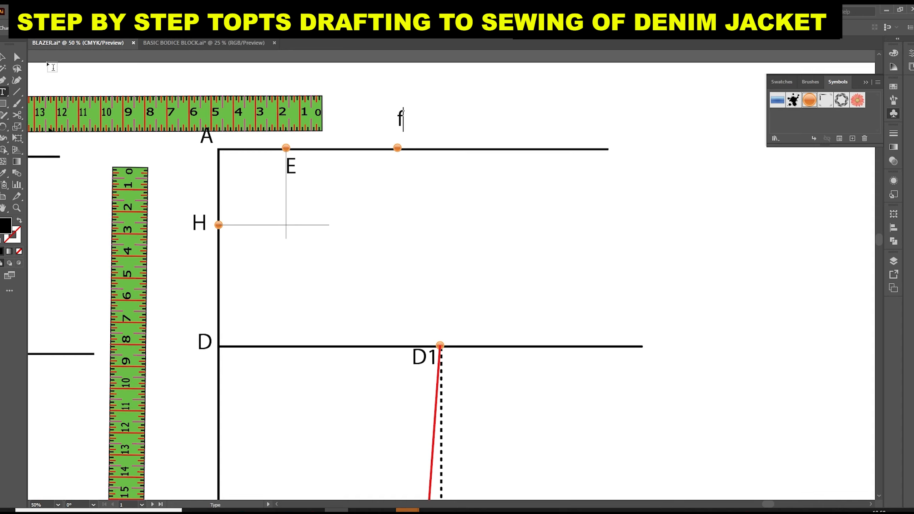
key("BackSpace")
type("F")
left_click(4, 56)
left_click_drag(399, 120, 401, 133)
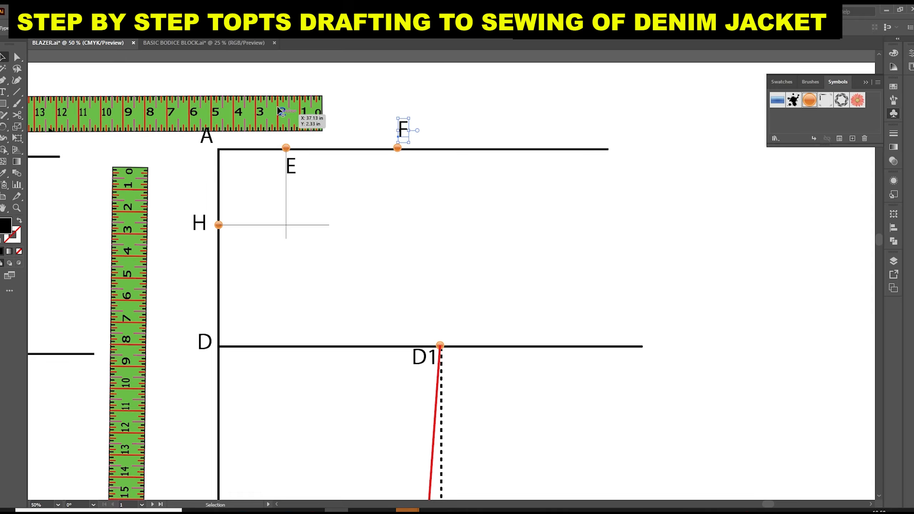
Step: Measure down from F with the vertical tape, place an orange point about 1.5 in below it and move the tape away
left_click_drag(134, 205, 381, 185)
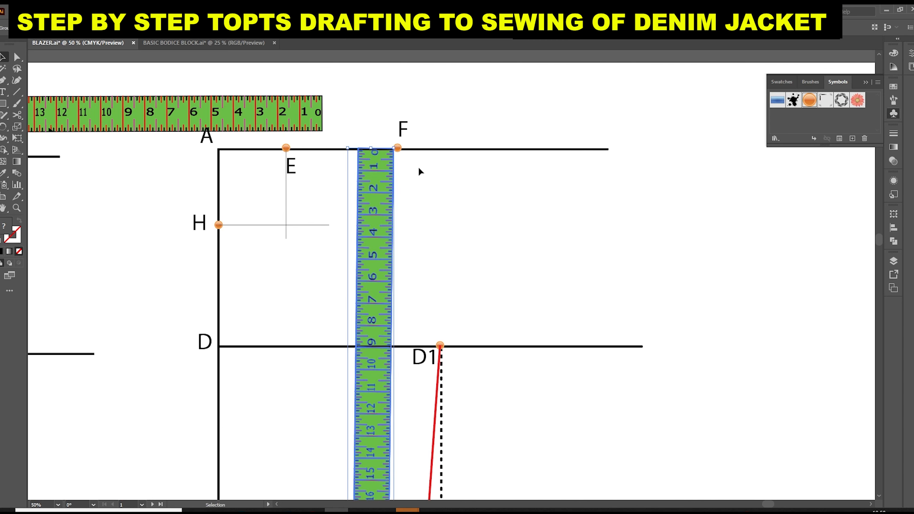
left_click_drag(383, 174, 385, 174)
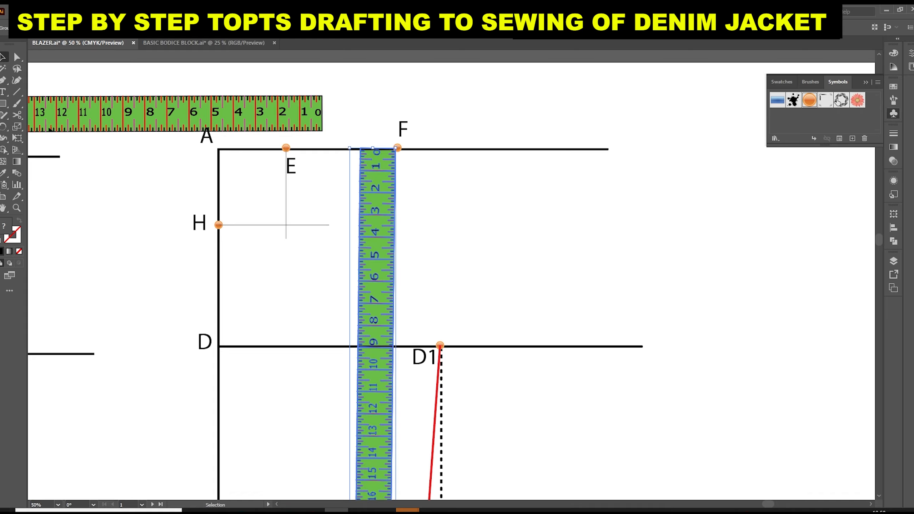
left_click_drag(809, 101, 398, 181)
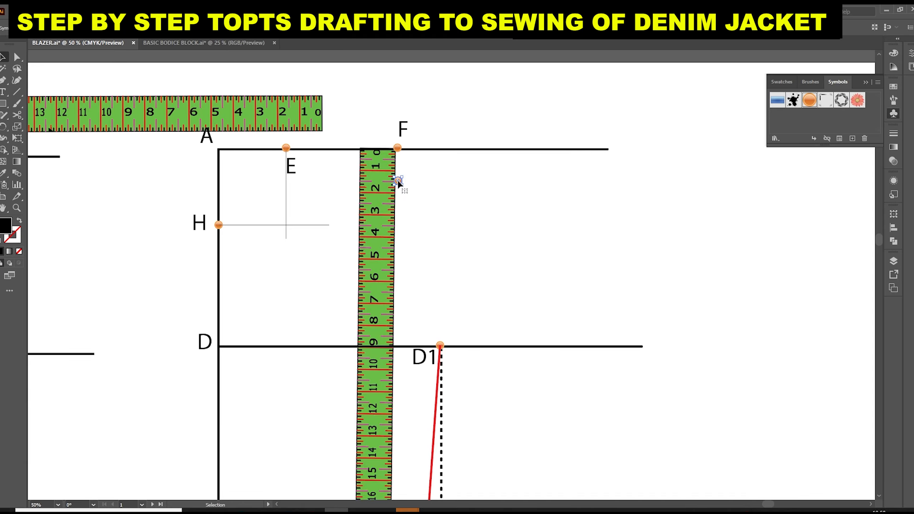
left_click_drag(377, 210, 103, 206)
Step: Draw a vertical line about 1.5 in long from F to the orange point below it
left_click(3, 80)
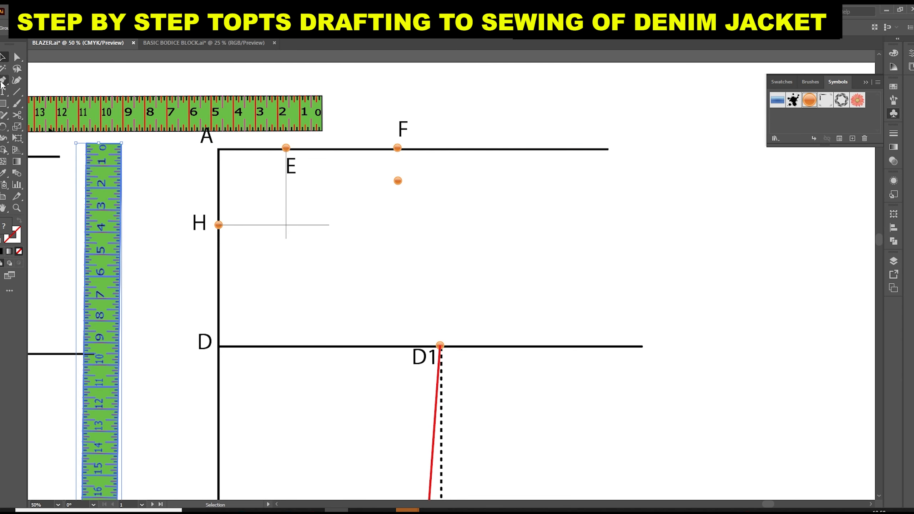
left_click(398, 148)
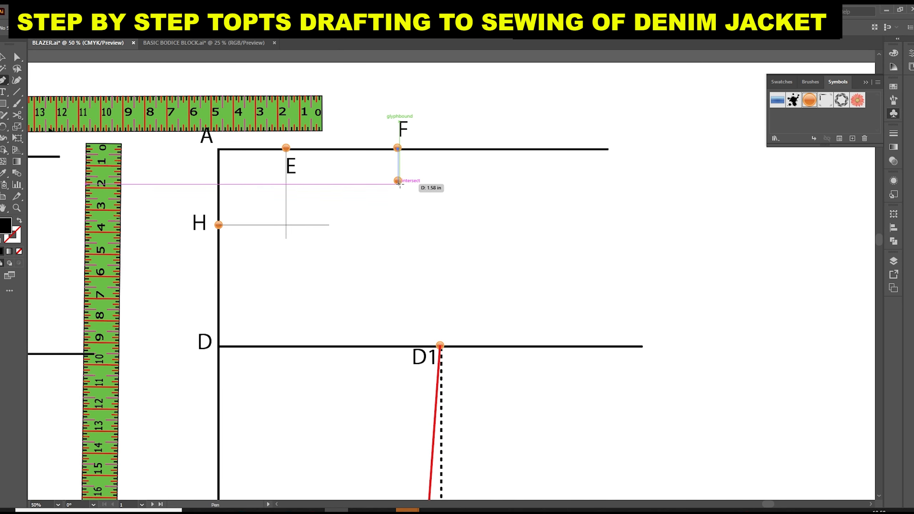
left_click(398, 182)
key("Escape")
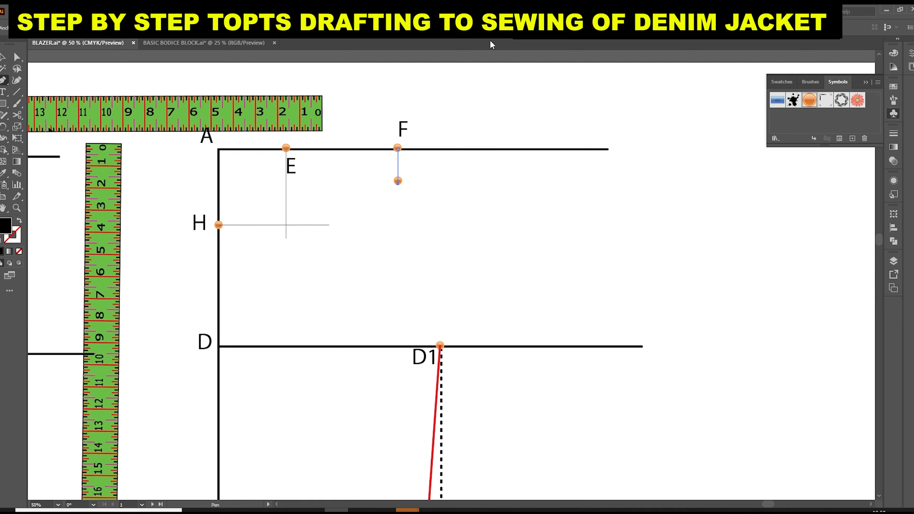
scroll(471, 263, "down", 1, "alt")
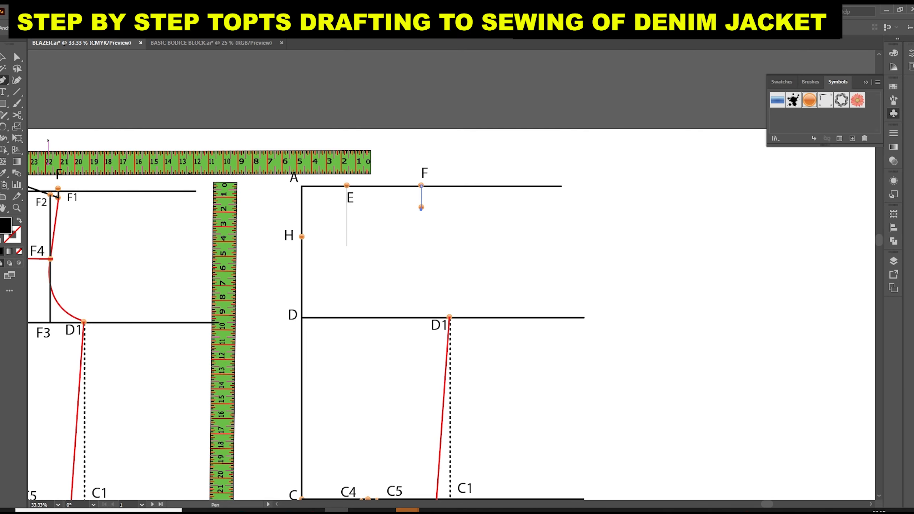
left_click(3, 58)
left_click(456, 262)
Step: Trace the back draft's shoulder line from E3 to F1, about 4.76 in long, and copy the red line's stroke style onto it
left_click_drag(103, 218, 394, 275)
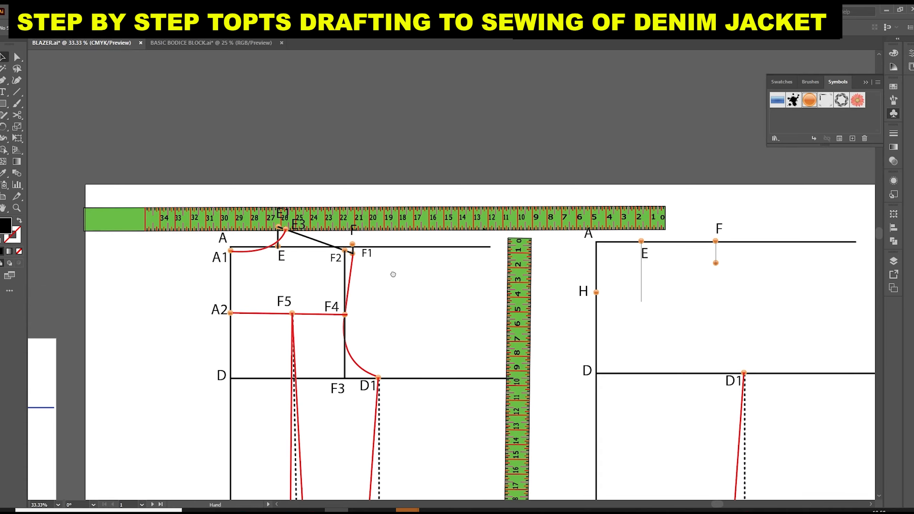
scroll(351, 268, "up", 1)
scroll(351, 268, "up", 2)
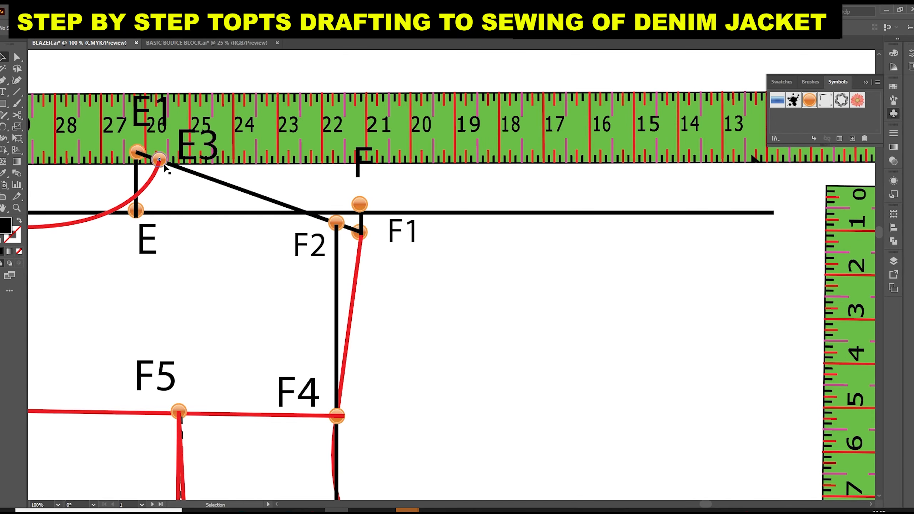
key("p")
left_click(162, 158)
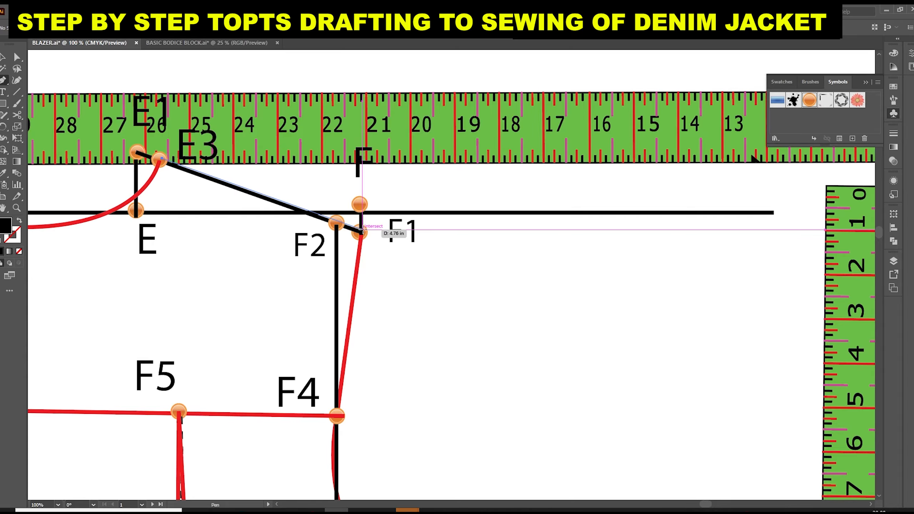
left_click(361, 229)
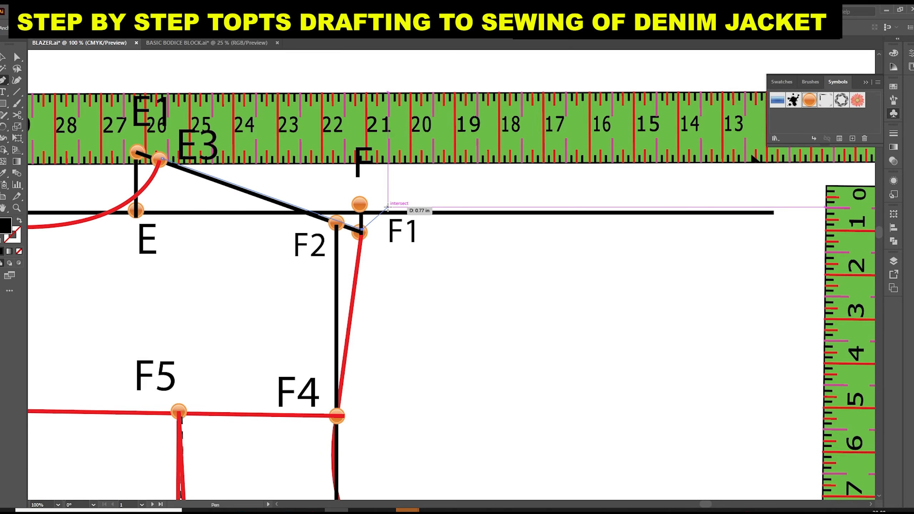
left_click(3, 173)
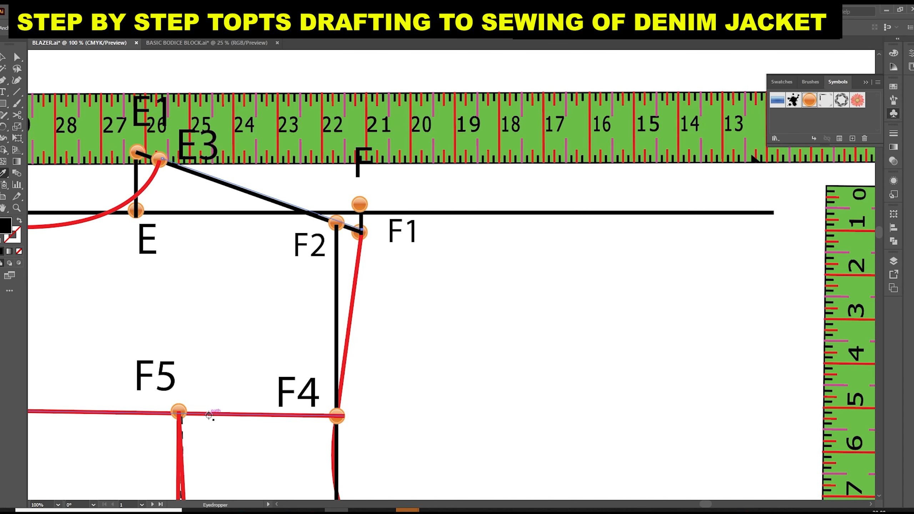
left_click(209, 415)
Step: Move the red shoulder line onto the front draft, with its upper end on the top line and its lower end at the point below F
scroll(330, 251, "down", 2)
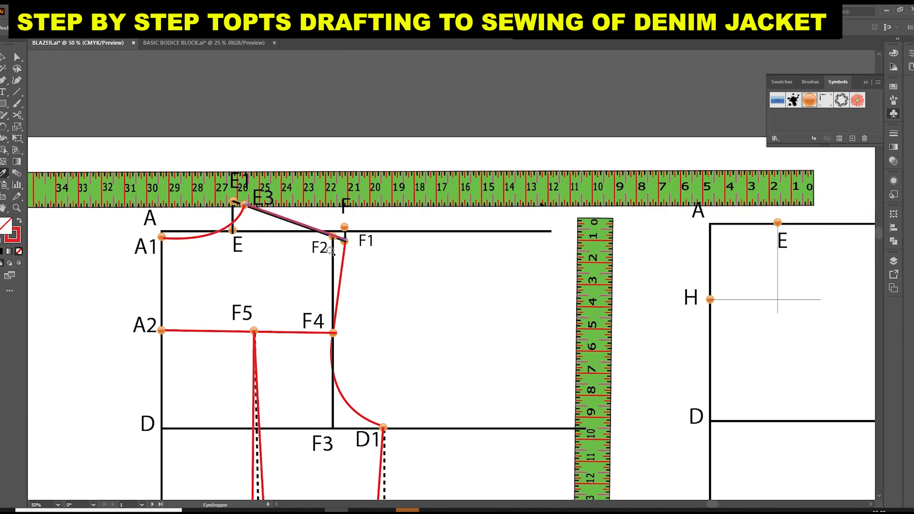
right_click(413, 247)
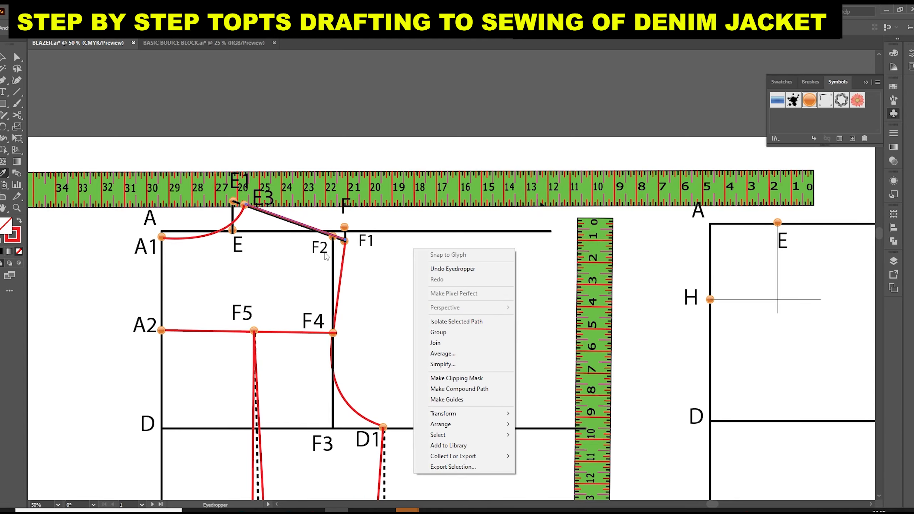
left_click(2, 57)
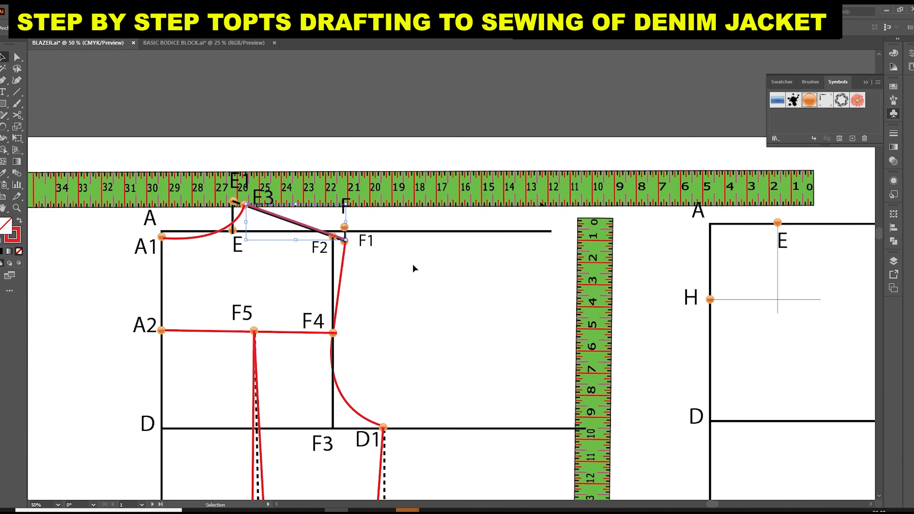
key("space")
left_click_drag(401, 267, 198, 262)
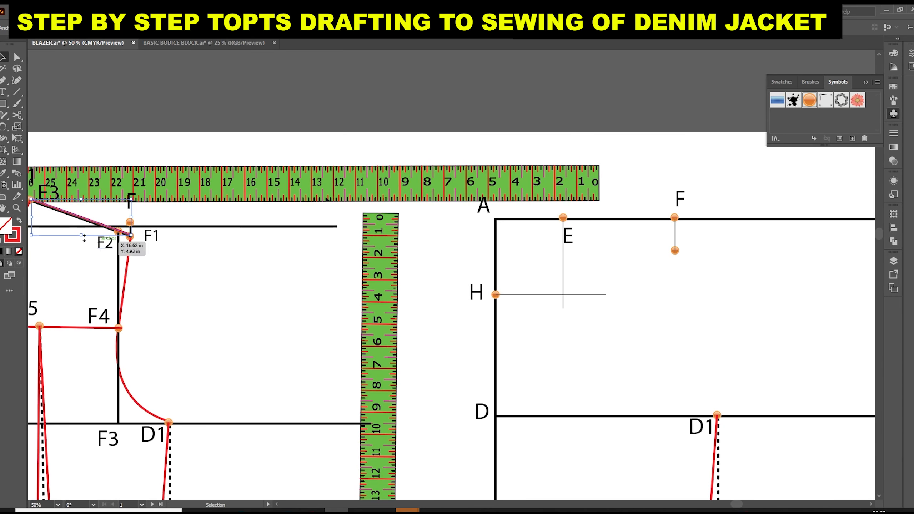
left_click_drag(74, 217, 493, 216)
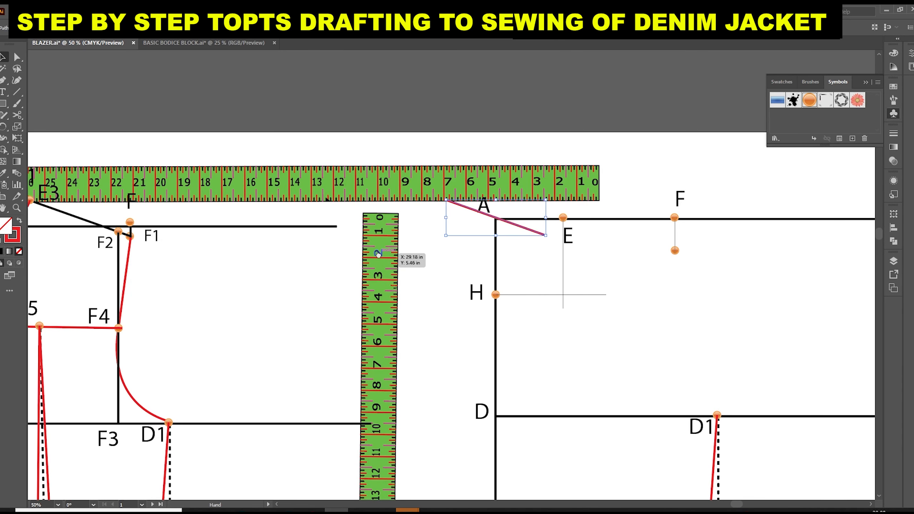
key("space")
left_click_drag(358, 255, 129, 253)
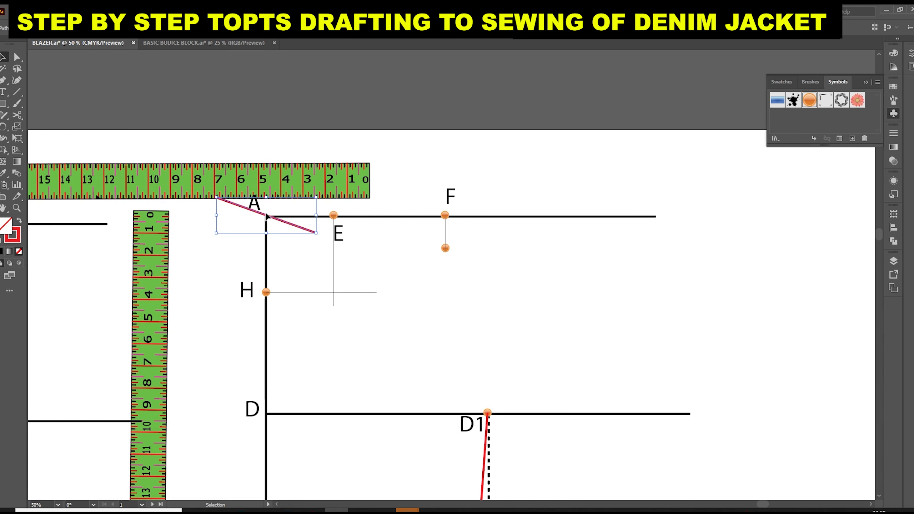
left_click_drag(267, 216, 397, 236)
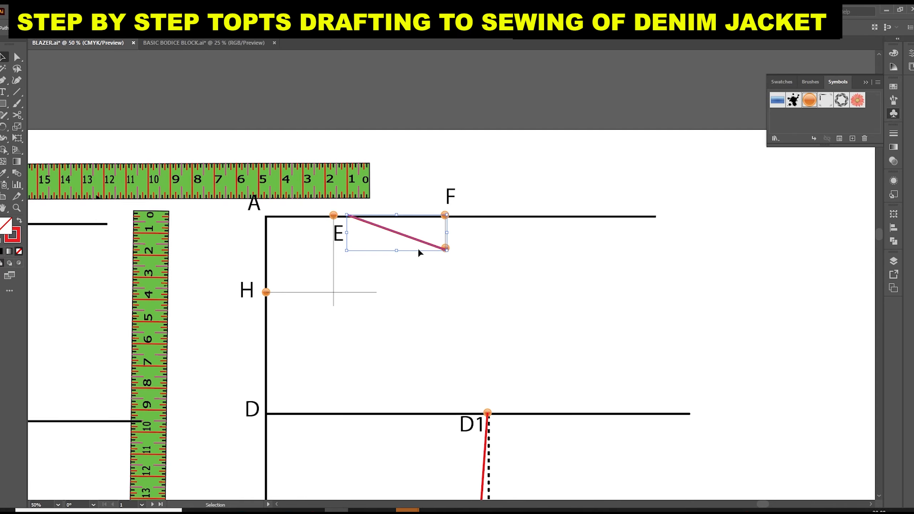
left_click(482, 279)
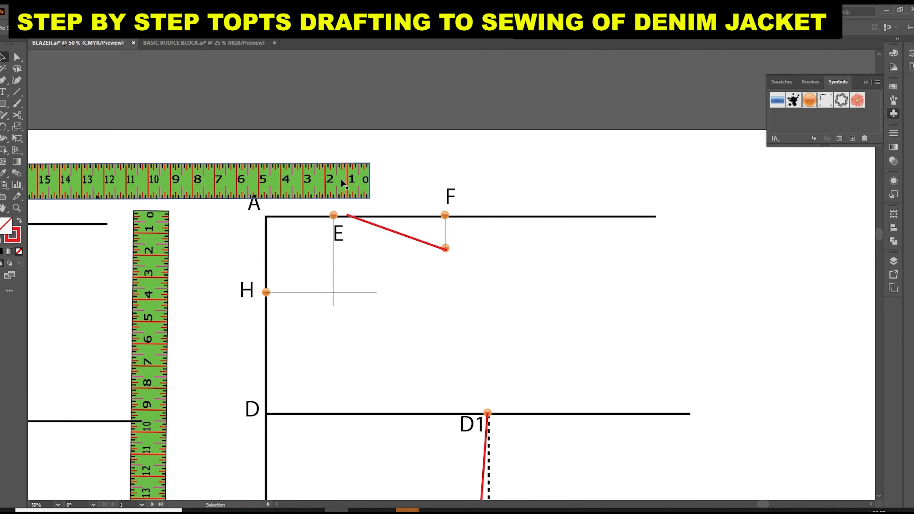
Step: Move the horizontal tape away from the draft and label the lower end of the shoulder line G
left_click_drag(333, 175, 283, 134)
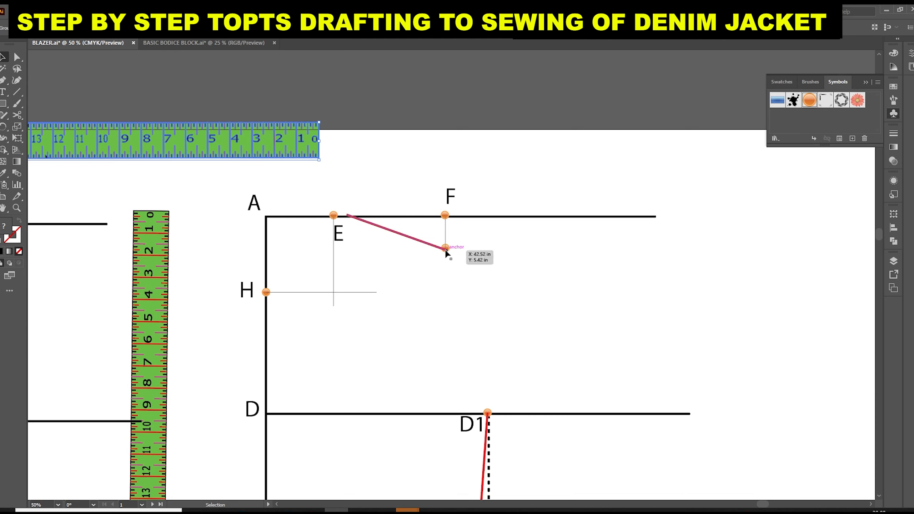
left_click(3, 92)
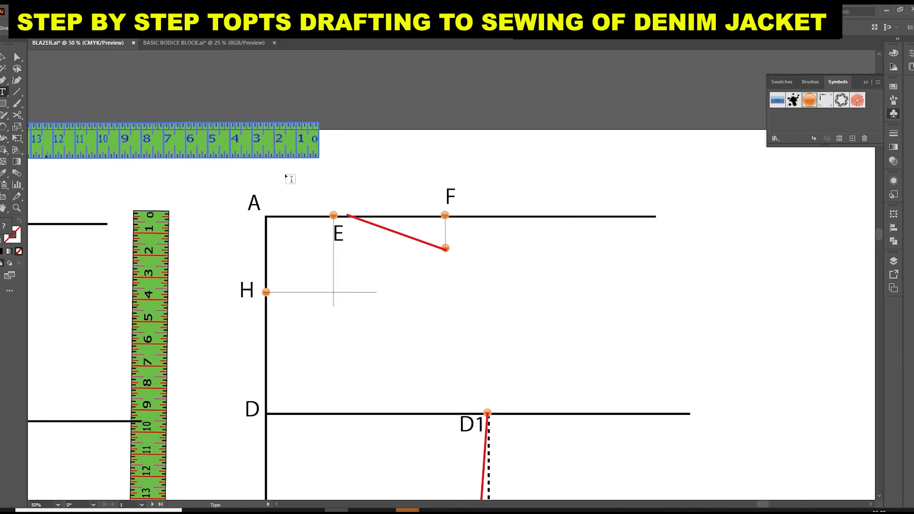
left_click(467, 246)
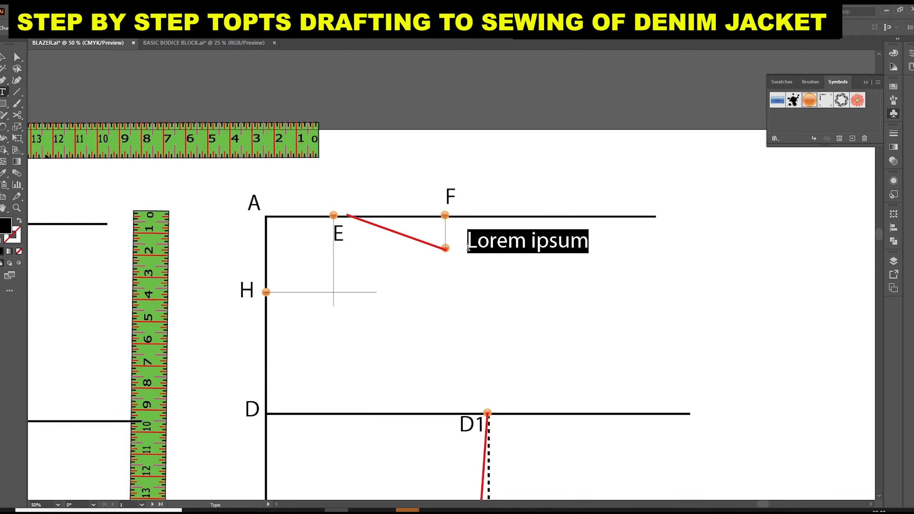
type("G")
key("Escape")
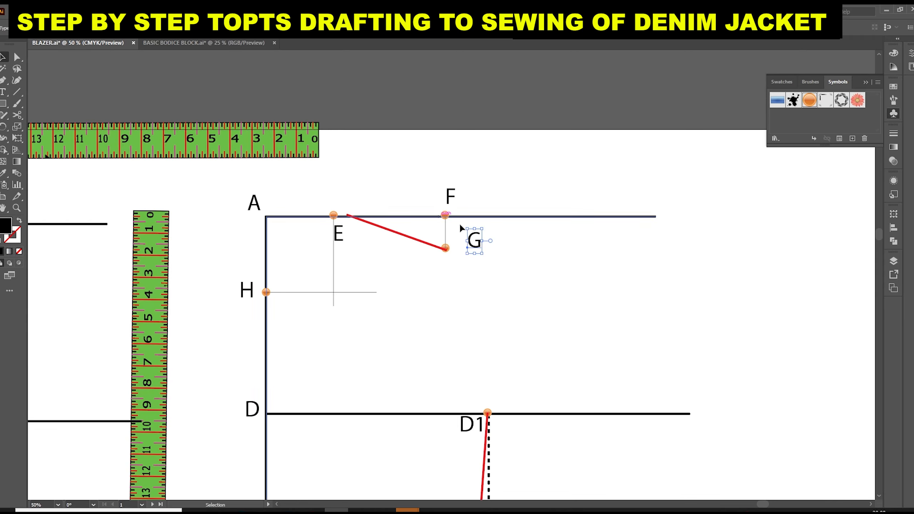
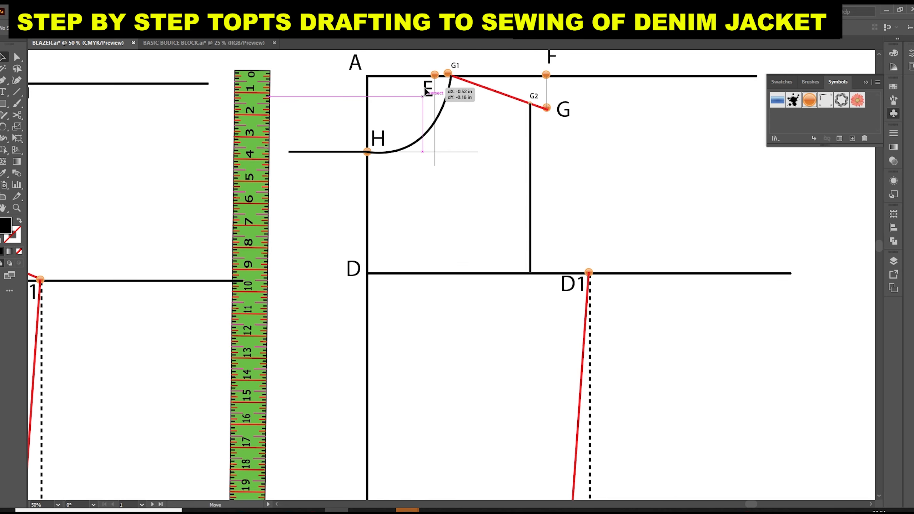
Step: Deselect the repositioned E label beside the neckline curve
left_click(477, 101)
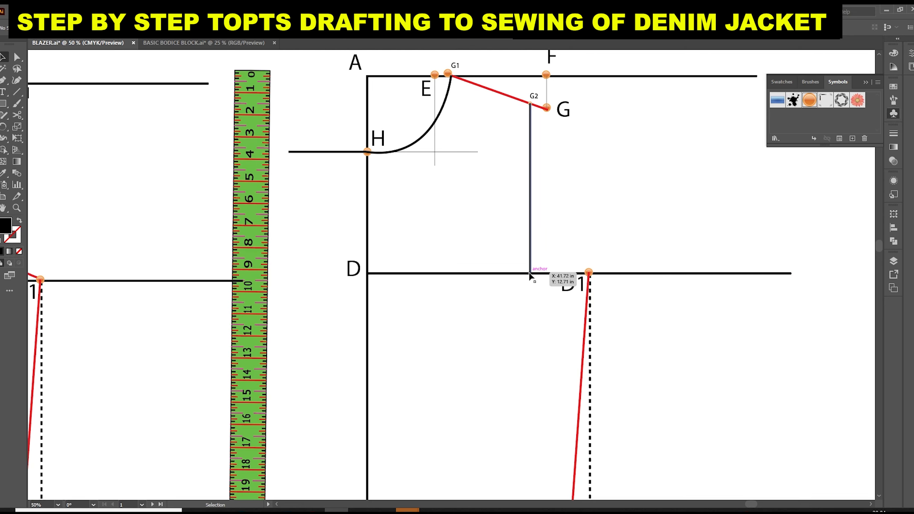
Step: Label the foot of the vertical line from G2 as G3 at 60 pt, placing the label just below the chest line
left_click(4, 92)
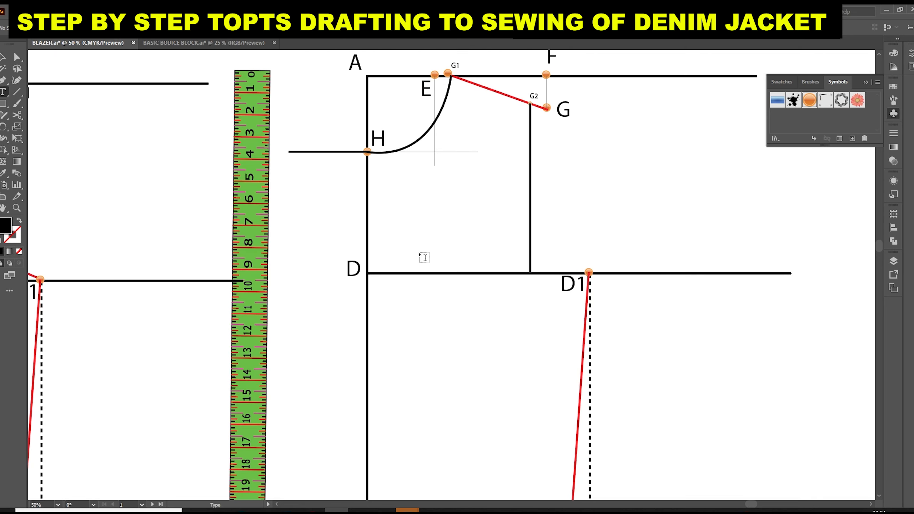
left_click(520, 288)
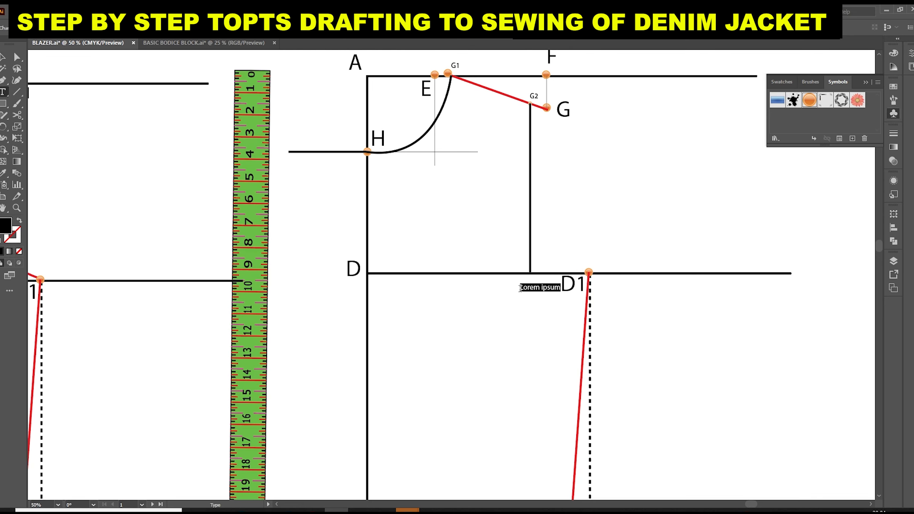
type("G3")
left_click(481, 27)
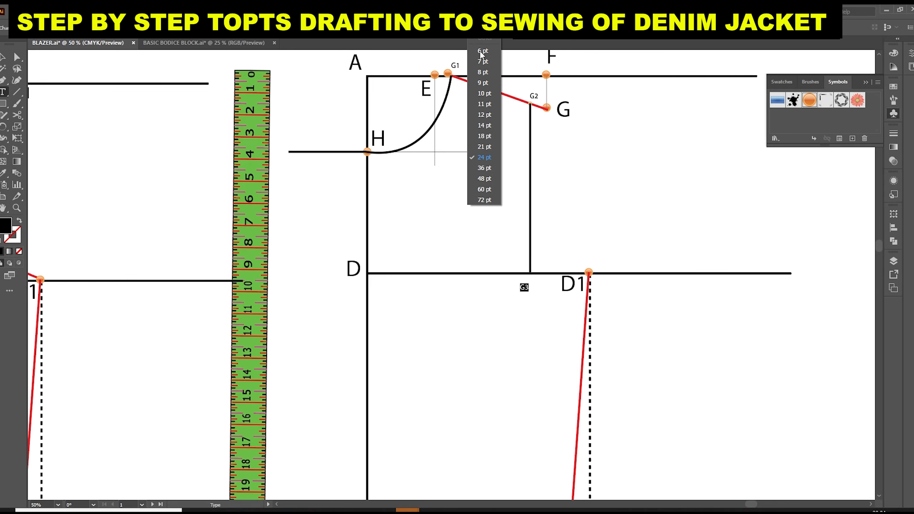
left_click(486, 190)
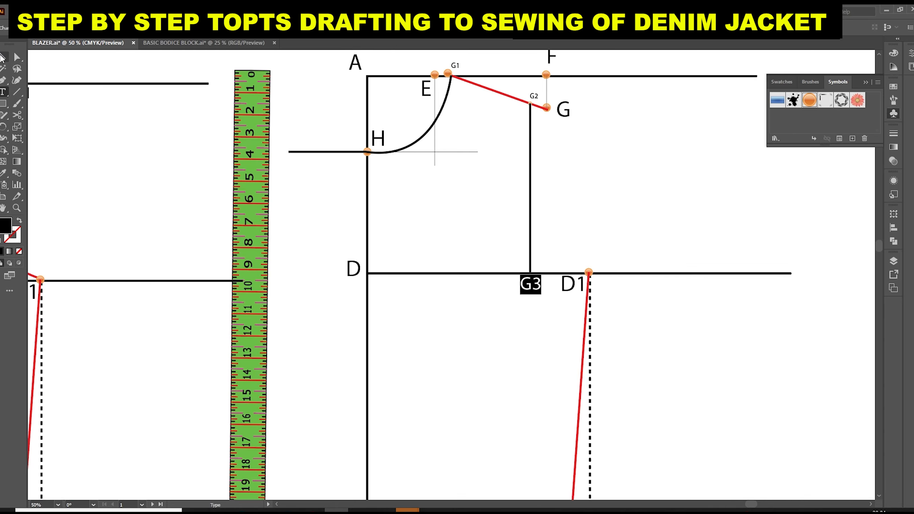
left_click(3, 57)
left_click_drag(531, 290, 510, 293)
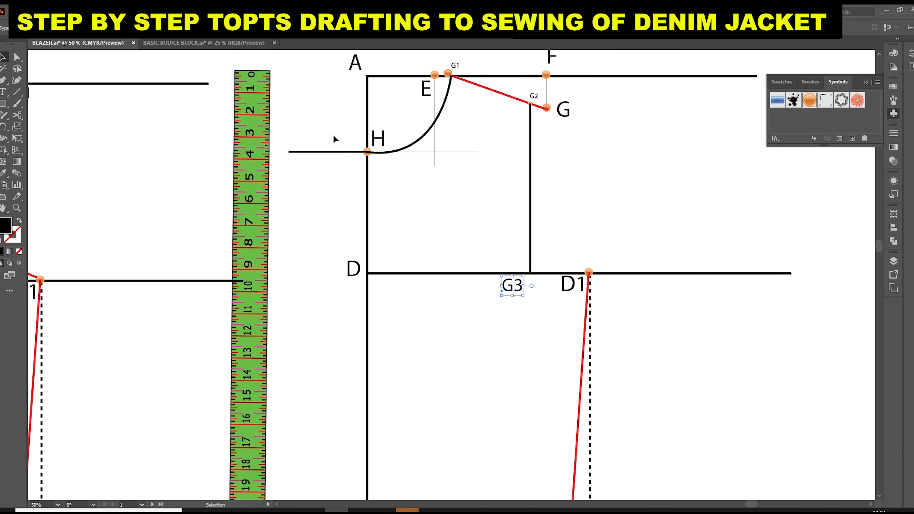
Step: Position the vertical tape along the line at G3 and calculate 36 ÷ 16 in Calculator
left_click_drag(251, 180, 513, 317)
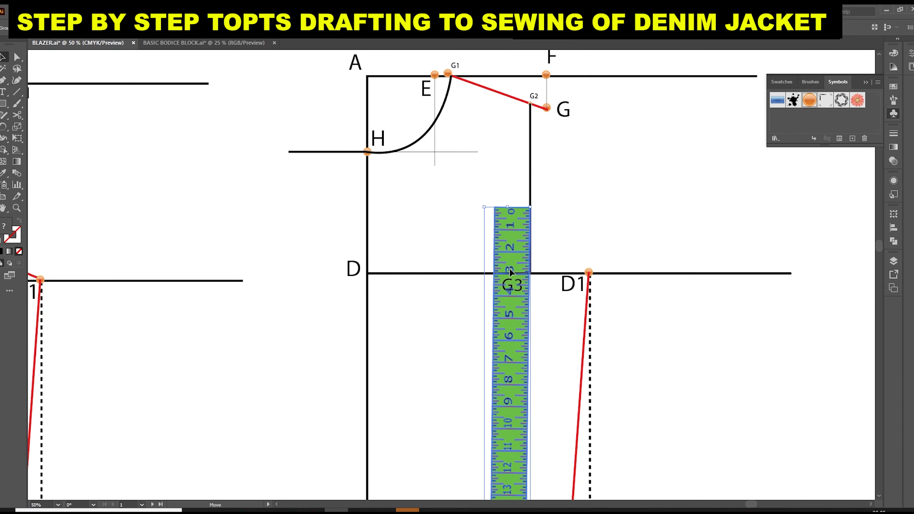
mouse_move(510, 267)
left_mouse_down()
mouse_move(503, 277)
mouse_move(512, 273)
left_mouse_up()
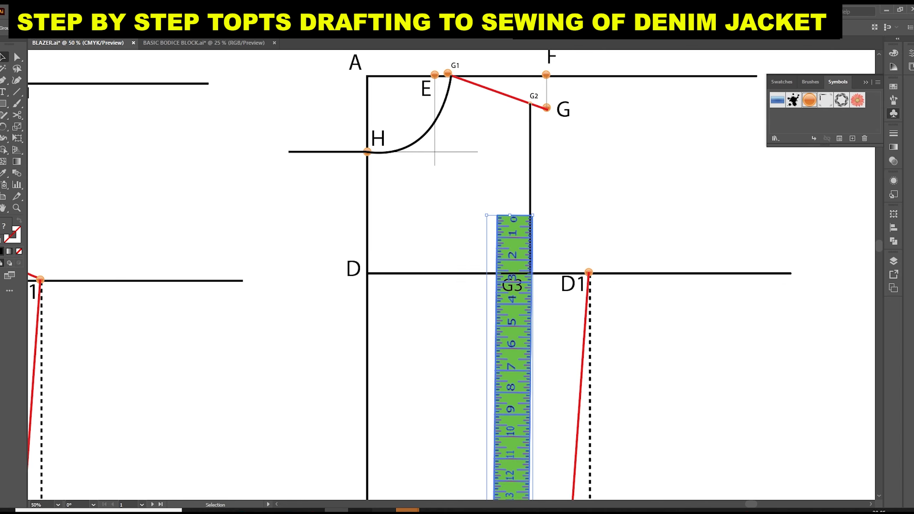
mouse_move(410, 511)
left_click(431, 475)
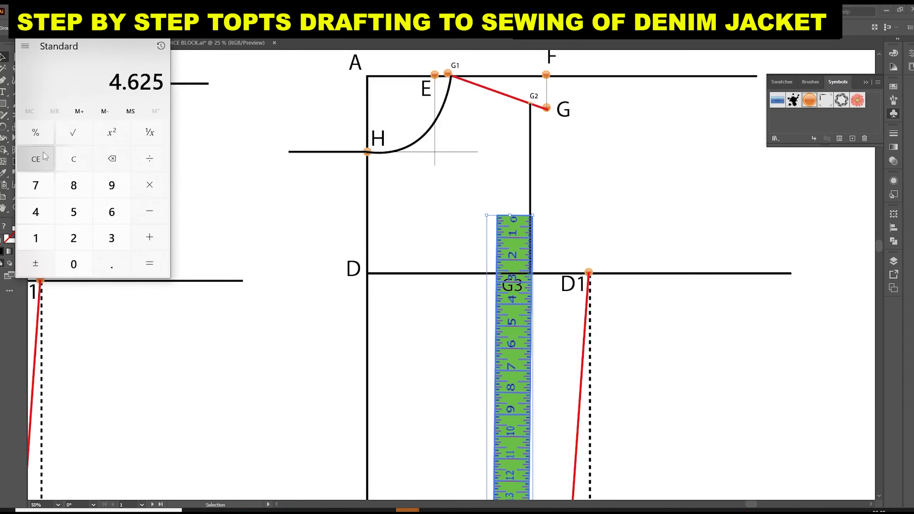
left_click(50, 167)
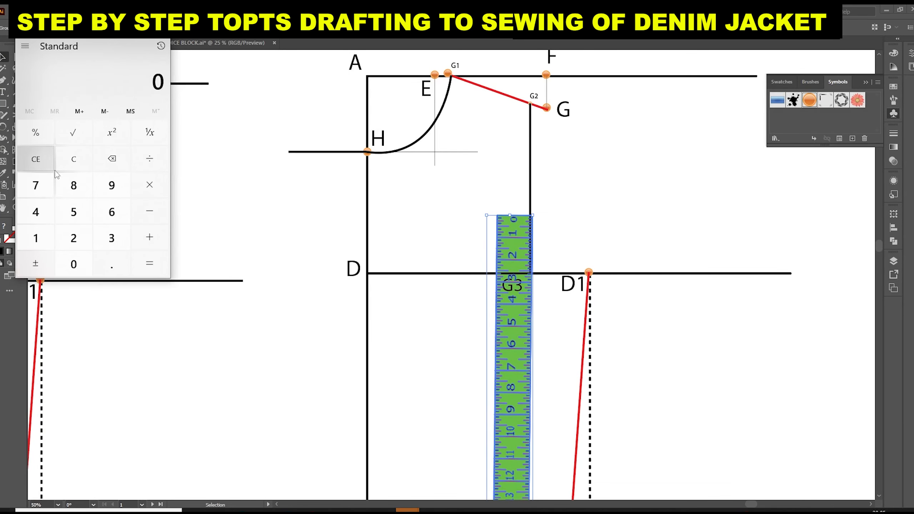
left_click(111, 238)
left_click(111, 212)
left_click(150, 159)
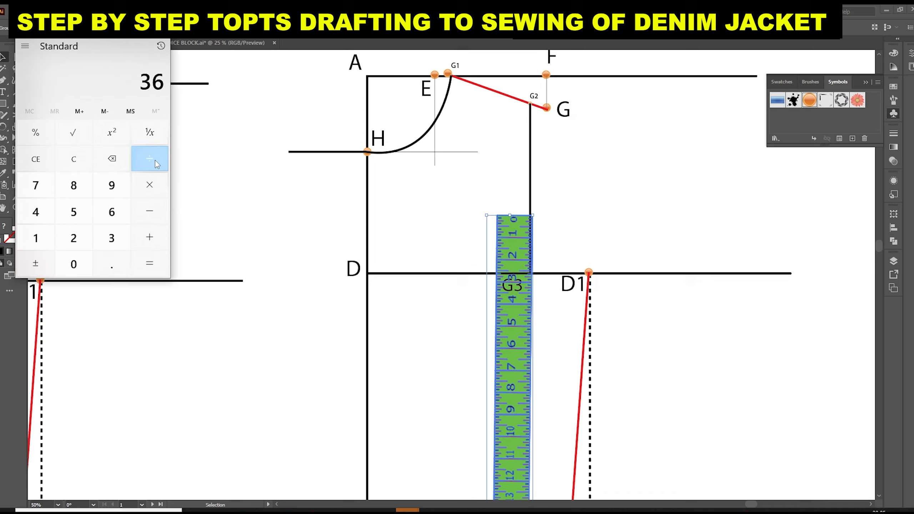
left_click(36, 238)
left_click(104, 211)
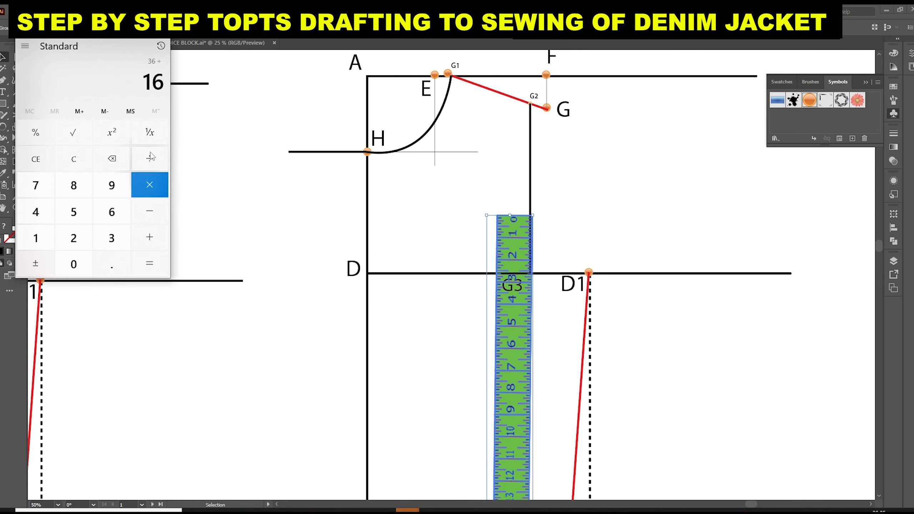
left_click(149, 263)
Step: Mark a point 2.25 in above G3 on the vertical line with an orange marker, moving the tape aside
scroll(574, 241, "up", 3)
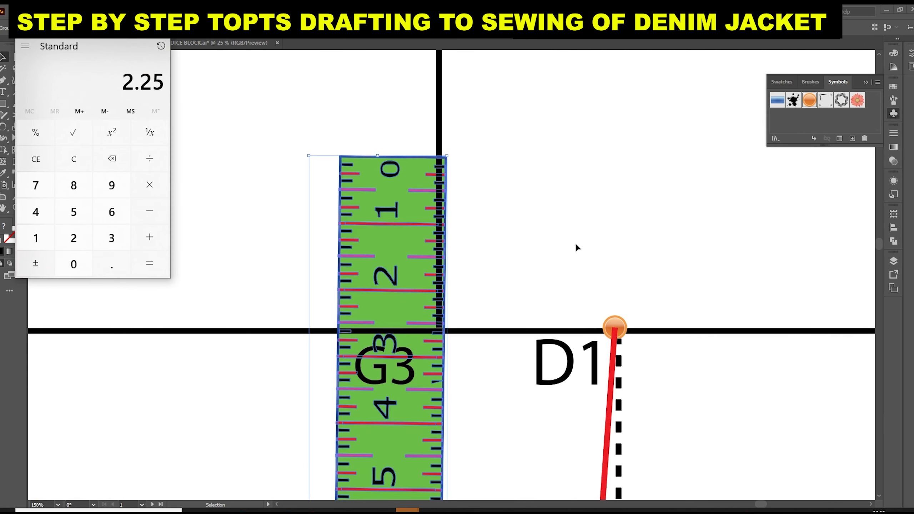
left_click(489, 231)
left_click_drag(408, 254, 400, 272)
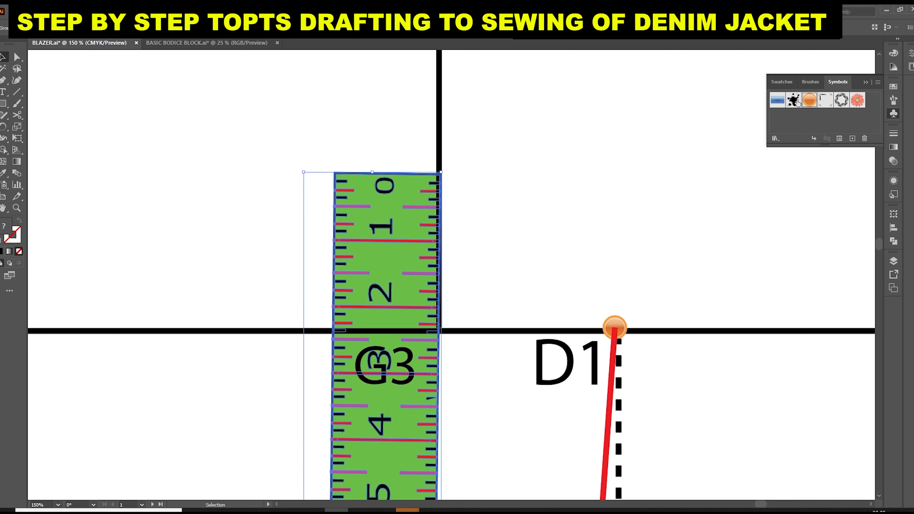
left_click_drag(809, 101, 439, 167)
left_click_drag(430, 201, 202, 171)
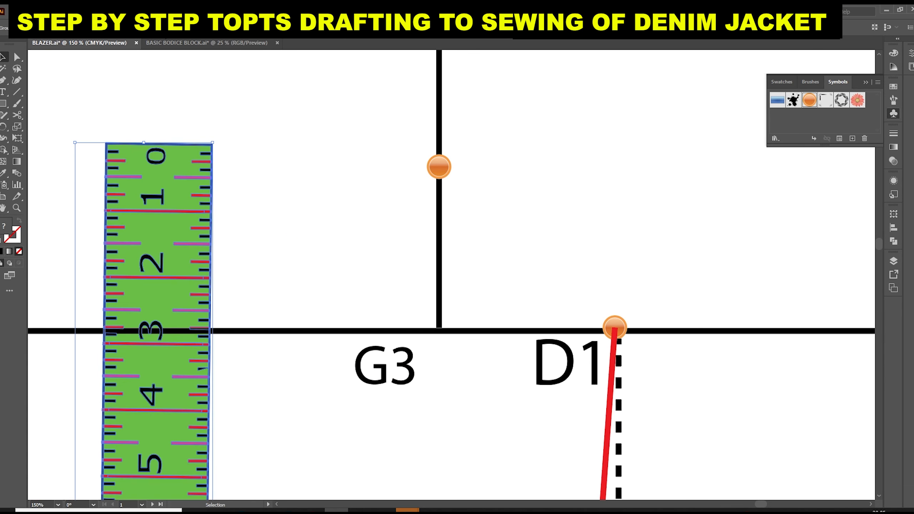
Step: Label the new marker G4, shrinking the label and placing it on the centre-front side of the vertical line
left_click(3, 92)
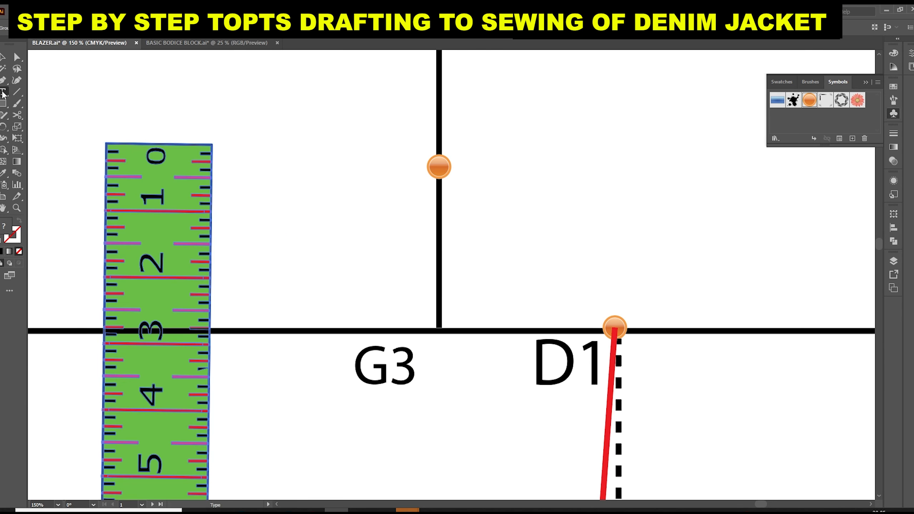
left_click(472, 164)
type("G")
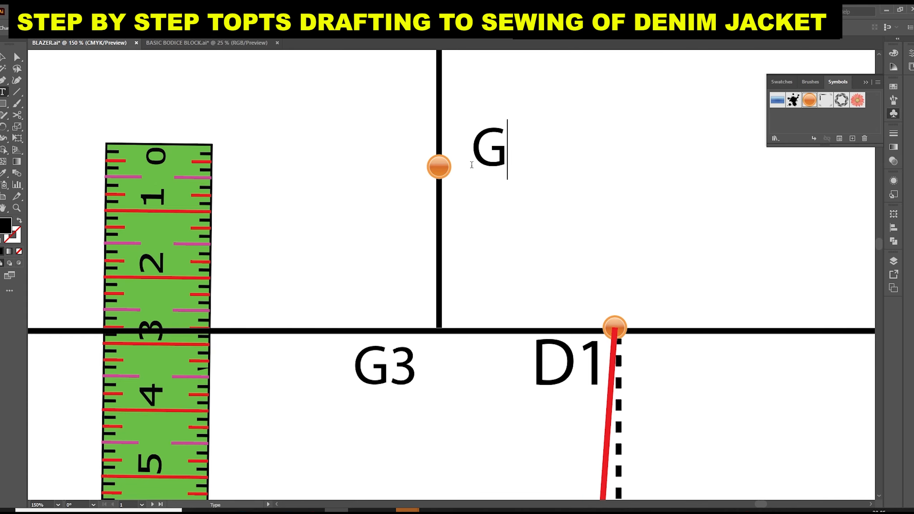
type("4")
left_click(3, 57)
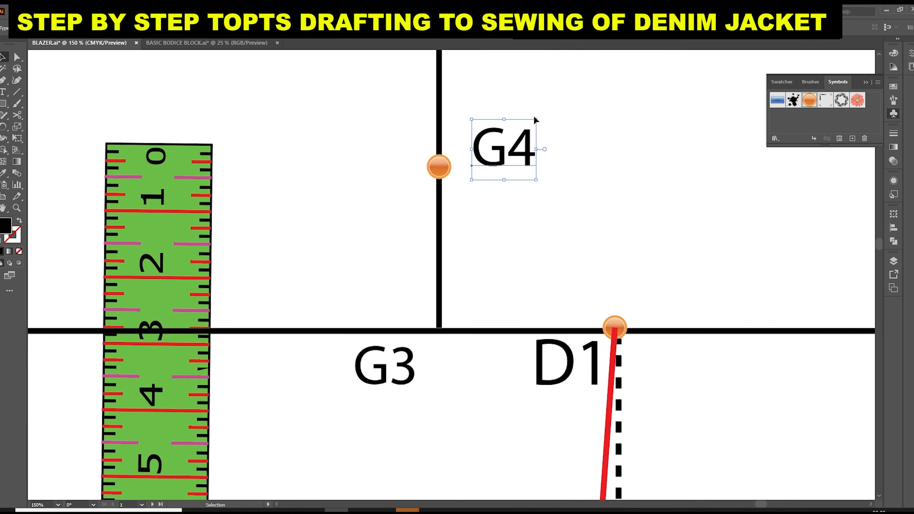
left_click_drag(536, 120, 402, 182)
left_click(503, 148)
Step: Measure up from G4 with the tape and place another orange marker about 2.36 in above it on the line
left_click_drag(190, 173, 398, 124)
left_click_drag(461, 125, 454, 248)
left_click_drag(370, 244, 396, 159)
left_click_drag(809, 102, 430, 139)
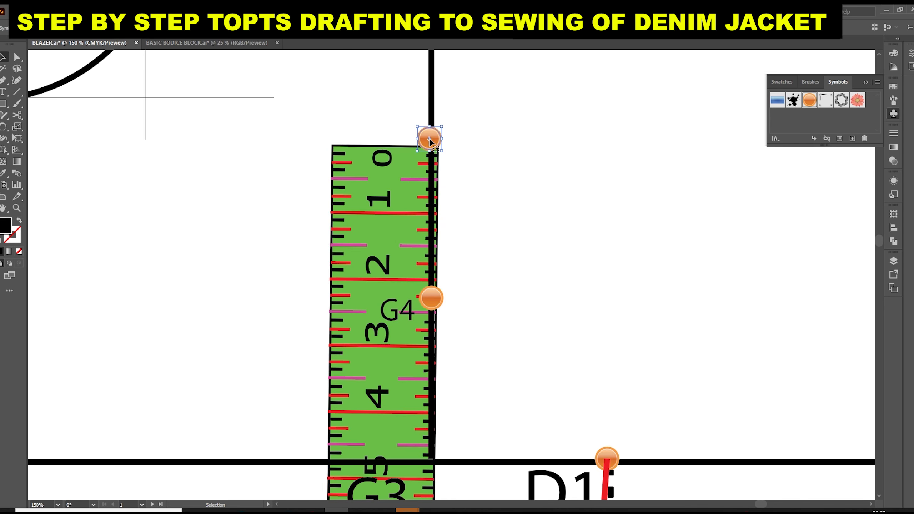
left_click_drag(397, 184, 72, 175)
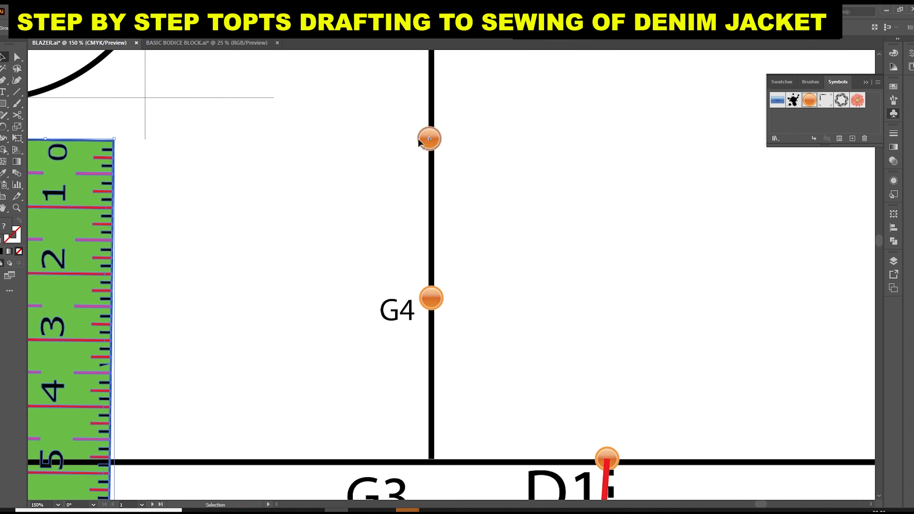
Step: Label the upper marker G5 at 36 pt beside the line and shift the G4 label slightly away from its marker
key("t")
left_click(343, 138)
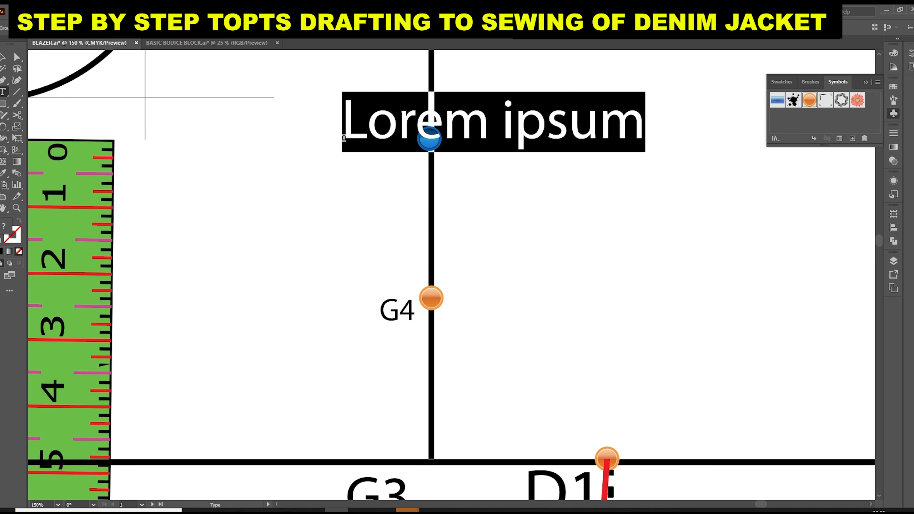
type("G")
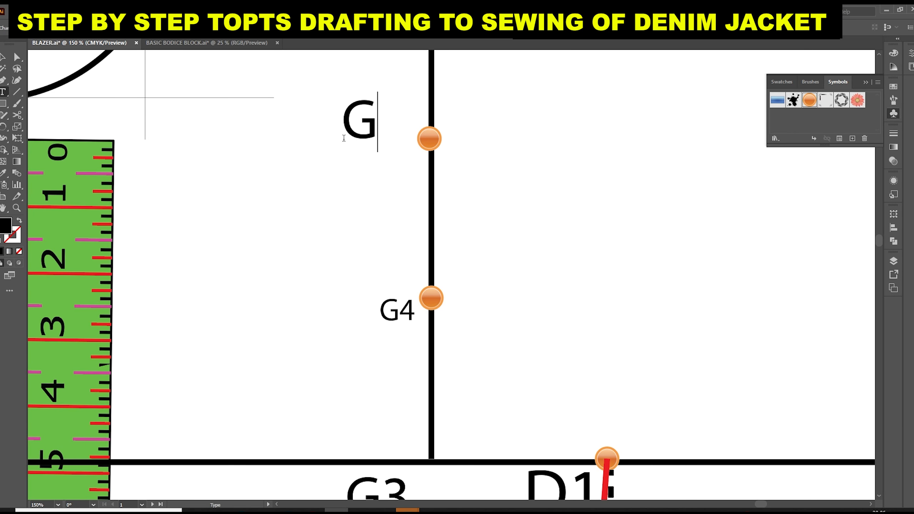
type("5")
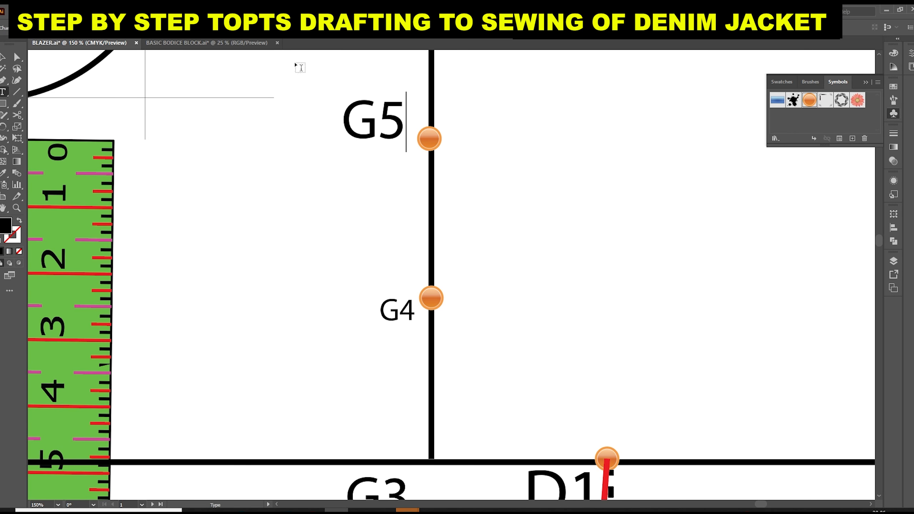
left_click(4, 56)
left_click(499, 27)
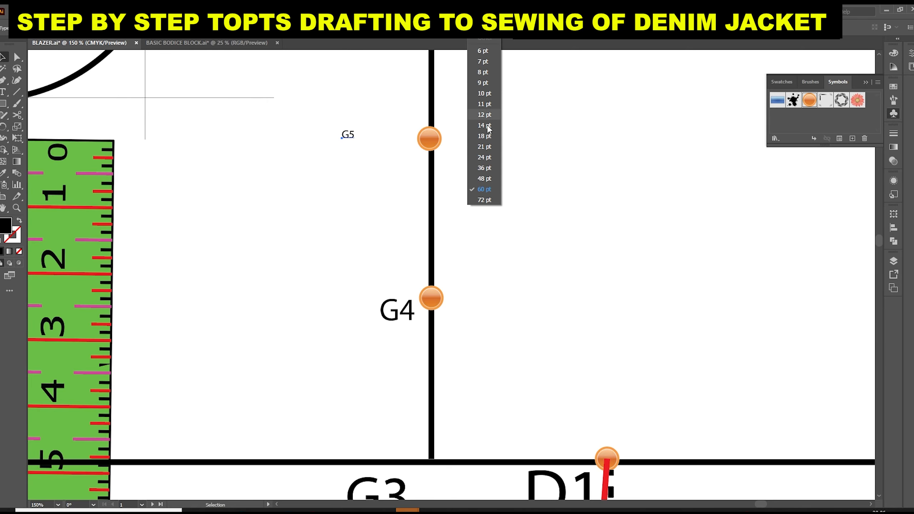
left_click(484, 168)
left_click_drag(386, 134, 459, 142)
left_click_drag(384, 318, 377, 319)
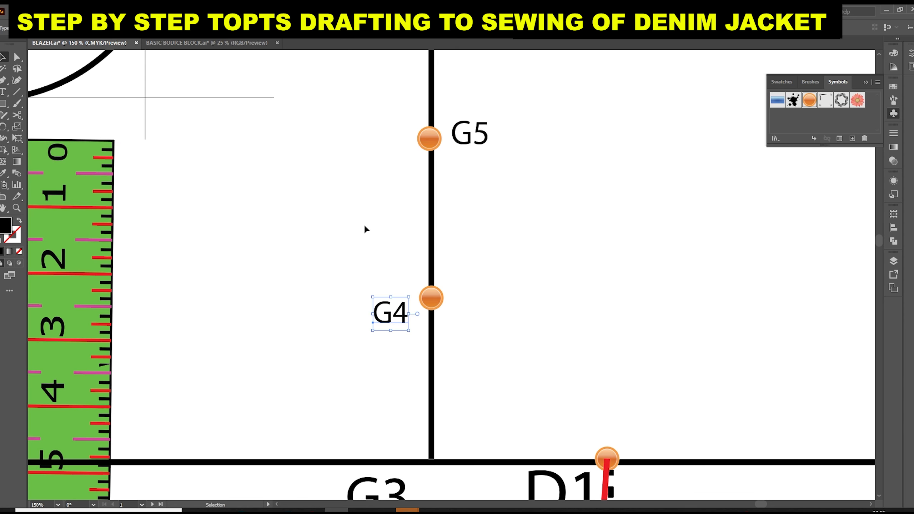
Step: Draw the front armhole with the Pen tool from G through G5 and G4, curving out to D1
scroll(357, 218, "down", 2)
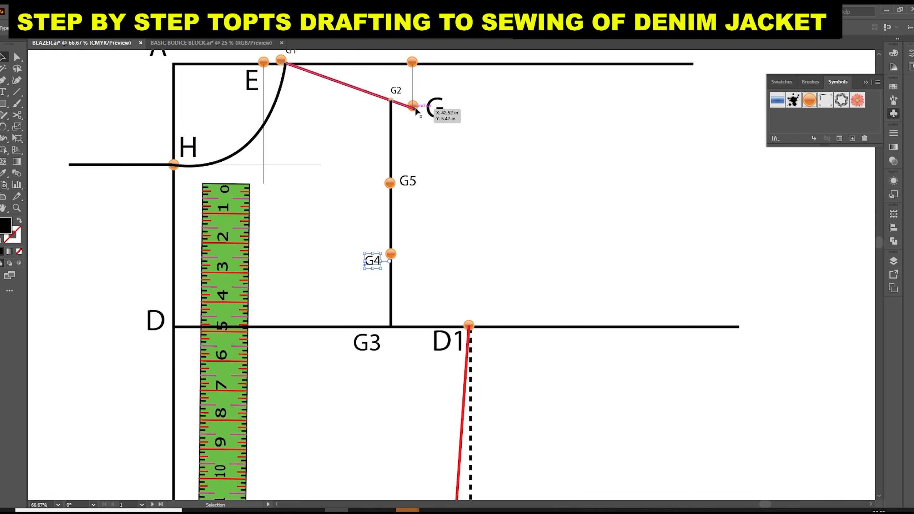
left_click(3, 80)
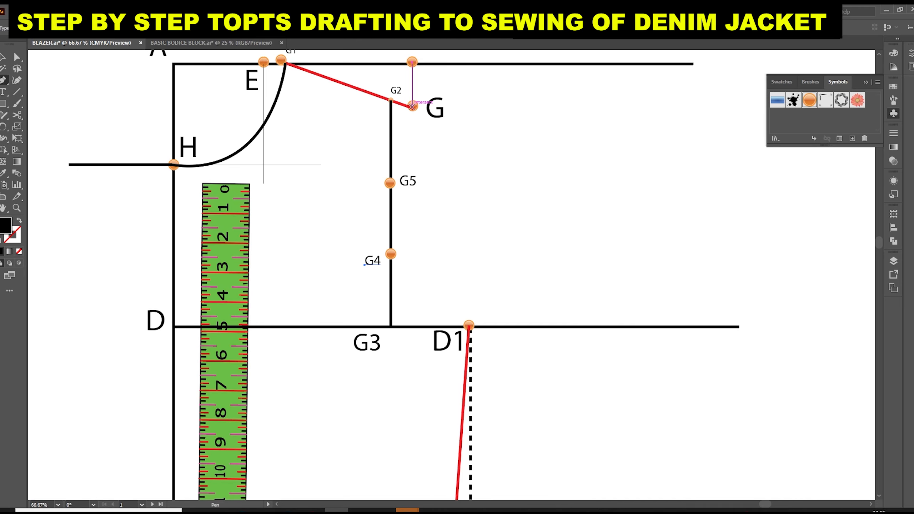
left_click(412, 107)
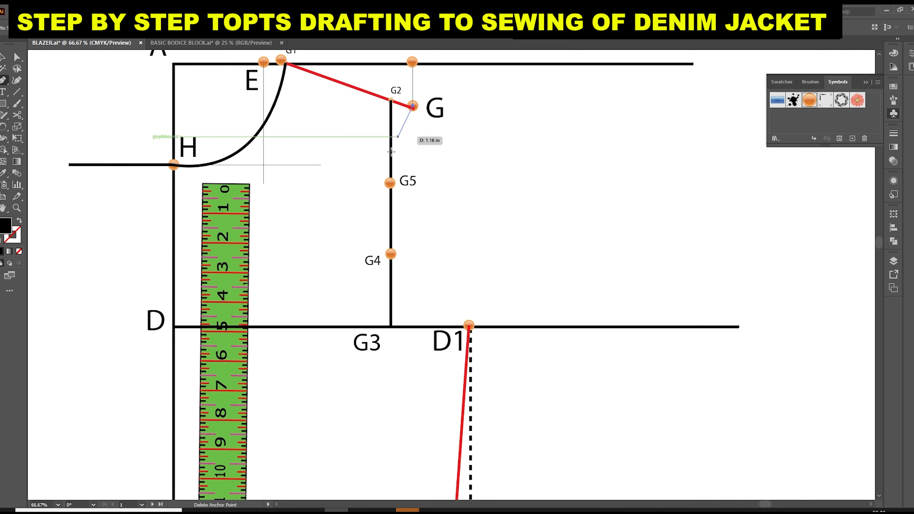
left_click(390, 184)
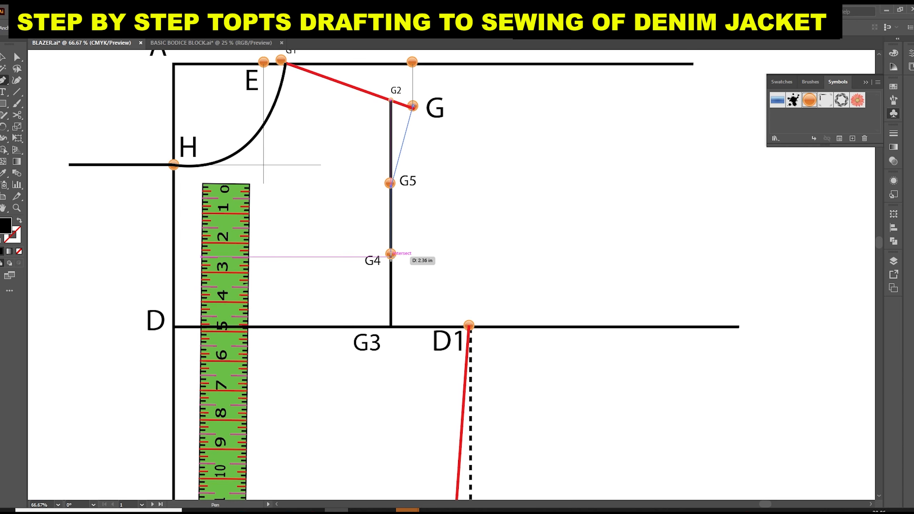
left_click_drag(391, 254, 401, 271)
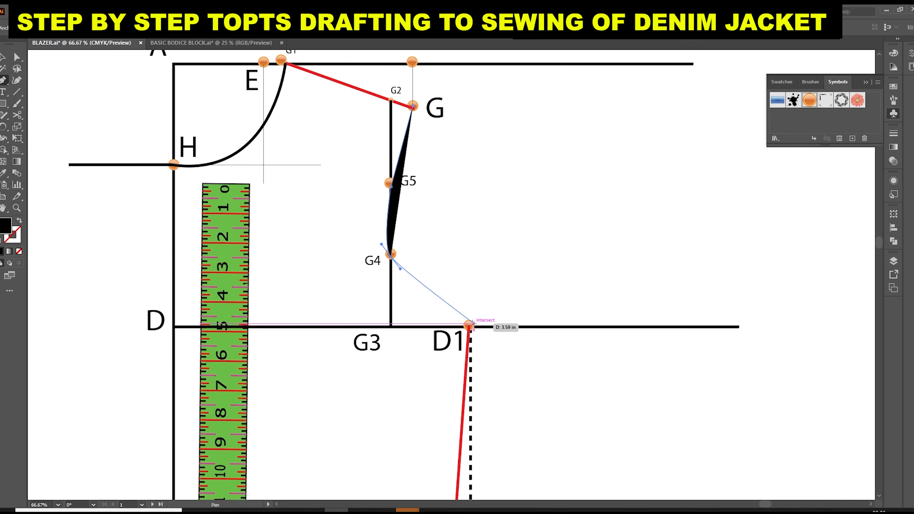
left_click_drag(469, 325, 558, 345)
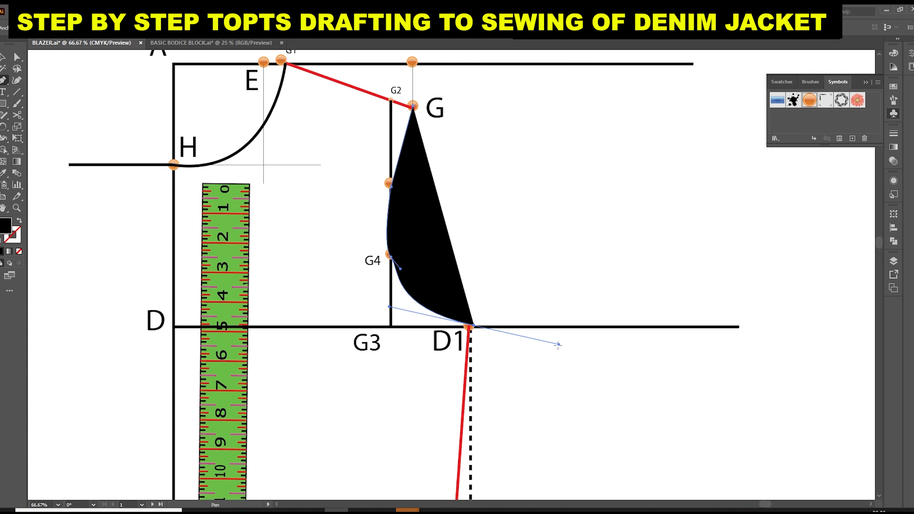
left_click(473, 326)
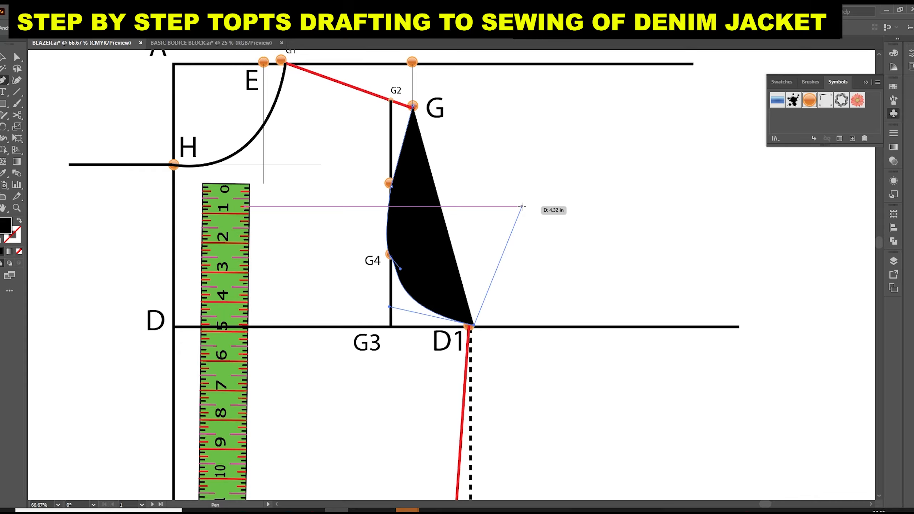
Step: Copy the red shoulder line's unfilled stroke style onto the armhole curve and deselect it
left_click(3, 174)
left_click(358, 88)
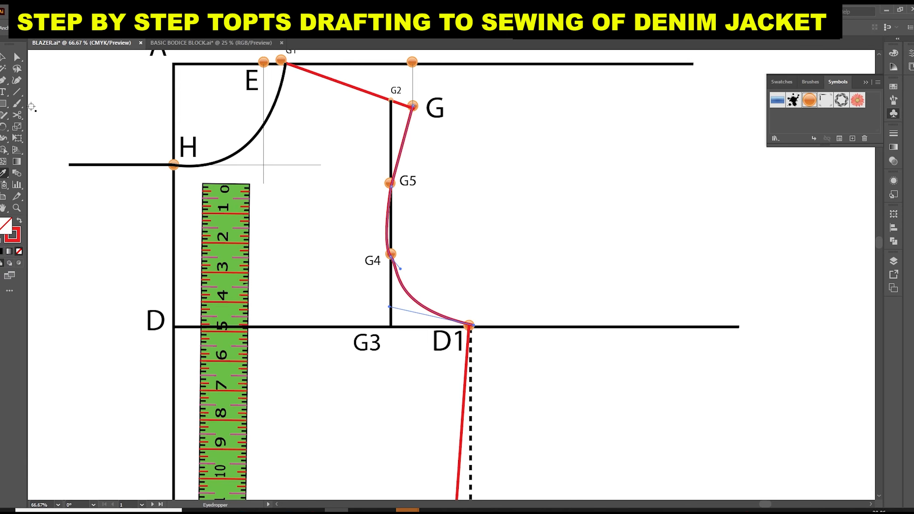
left_click(17, 58)
left_click(3, 57)
left_click(623, 217)
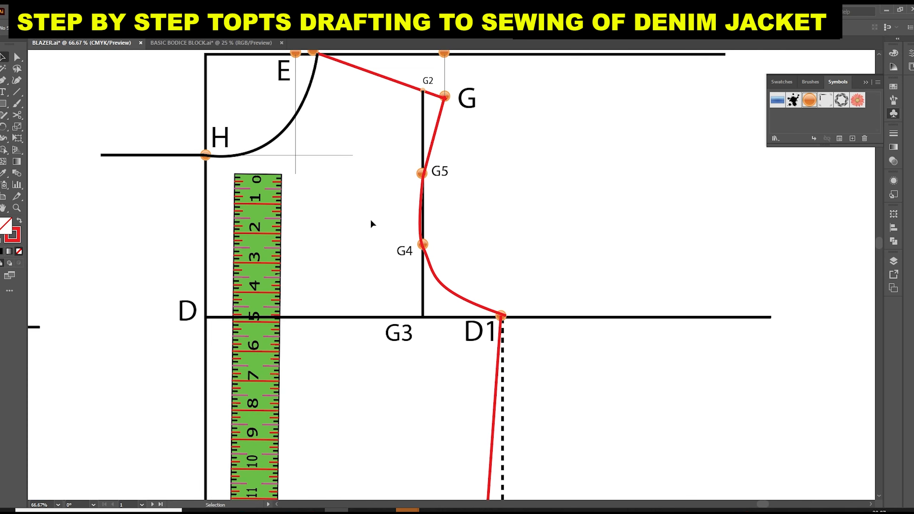
Step: Move the vertical tape outside the centre-front line, with its zero end at the horizontal line through H
scroll(371, 221, "down", 1)
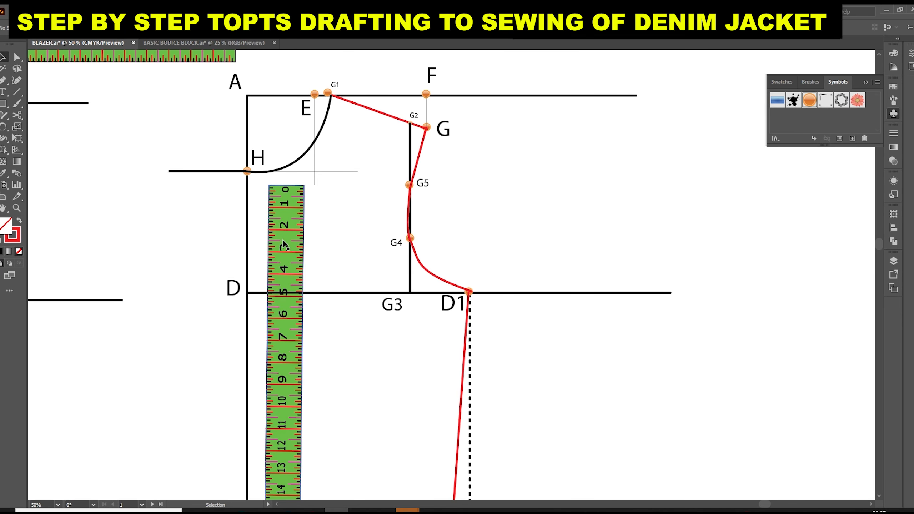
left_click_drag(283, 243, 177, 229)
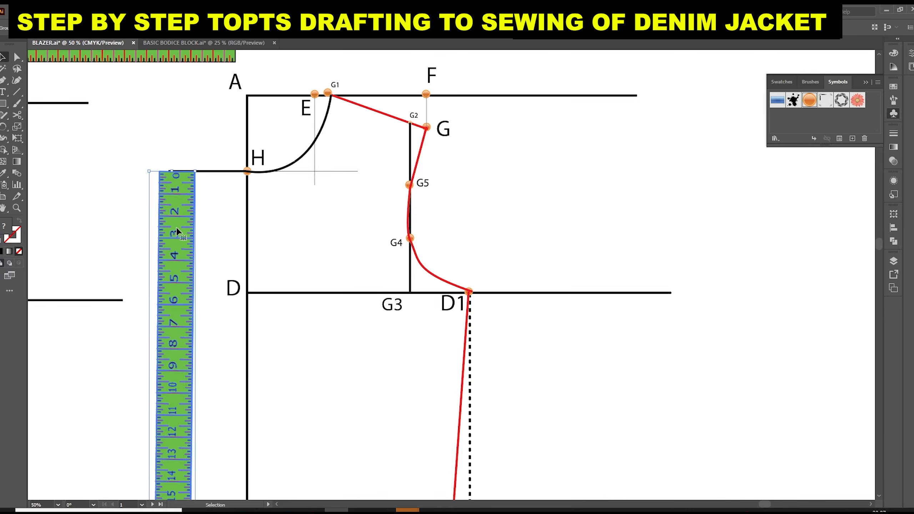
Step: Align the vertical tape against the centre-front line from H and place an orange marker on the line 2.5 inches below H
left_click_drag(172, 207, 227, 212)
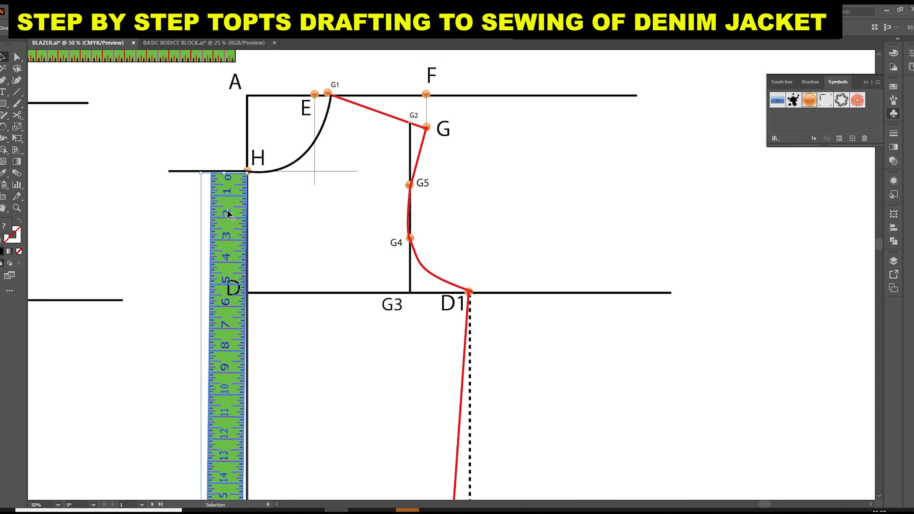
scroll(263, 221, "up", 3)
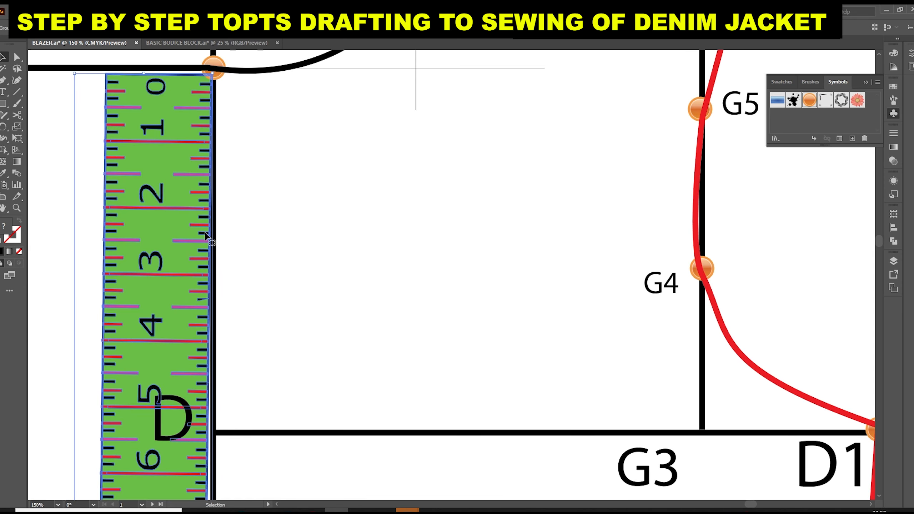
left_click_drag(812, 103, 212, 244)
left_click(322, 218)
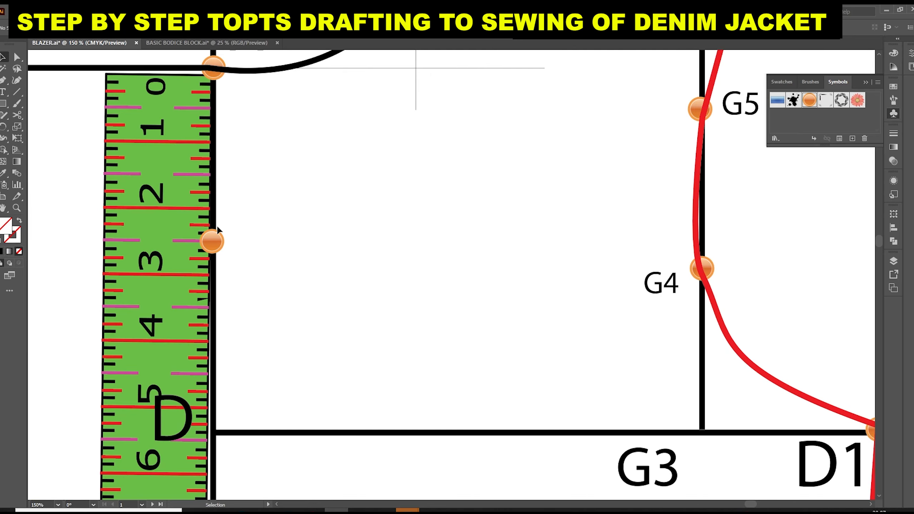
scroll(273, 196, "down", 2)
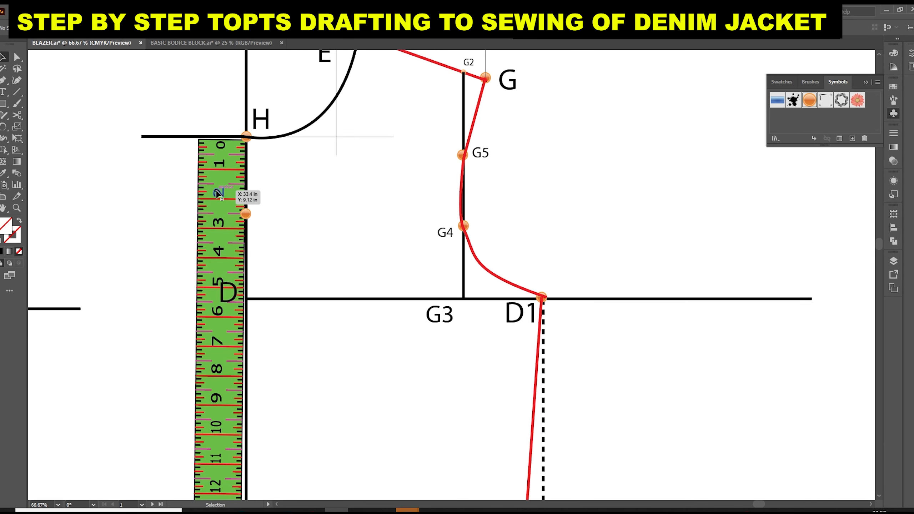
Step: Move the tape against the armhole guide line with its zero end at G4, and shrink the G4 marker to about half size
left_click_drag(218, 194, 436, 278)
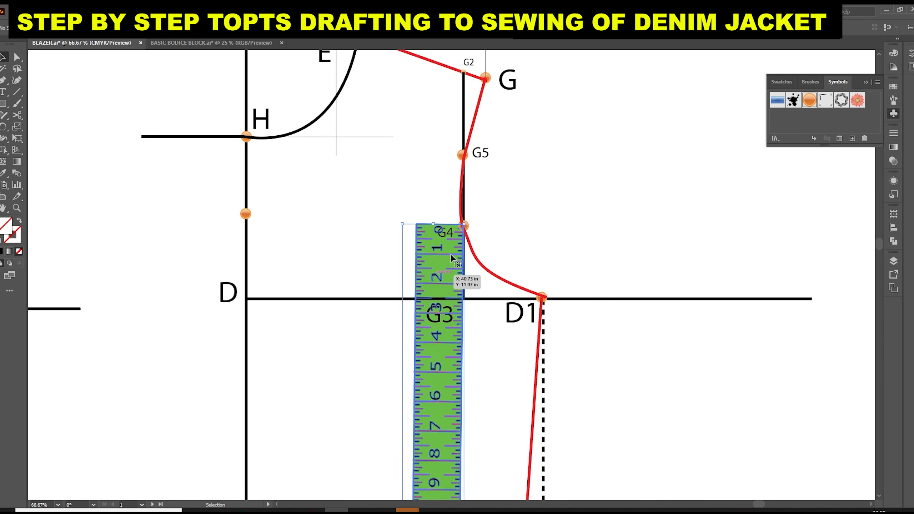
scroll(455, 247, "up", 4)
scroll(454, 247, "up", 2)
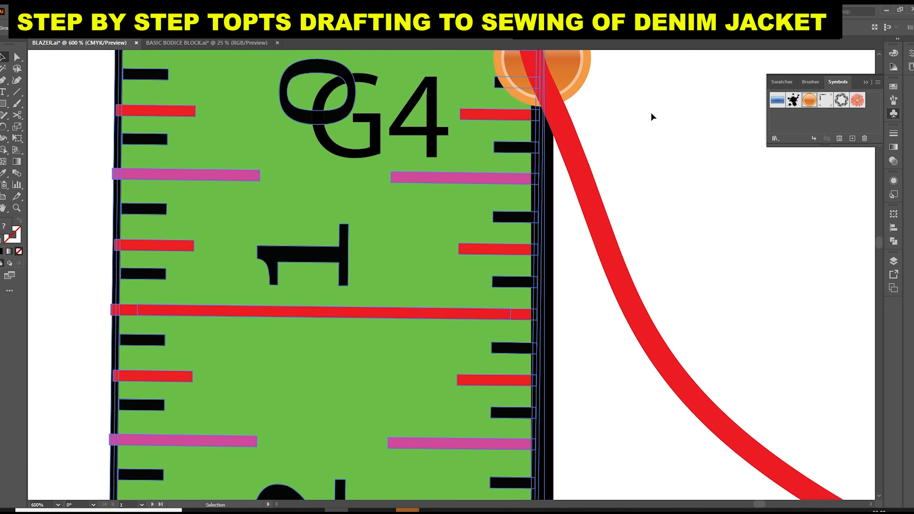
scroll(646, 239, "up", 3)
left_click(500, 221)
left_click(535, 217)
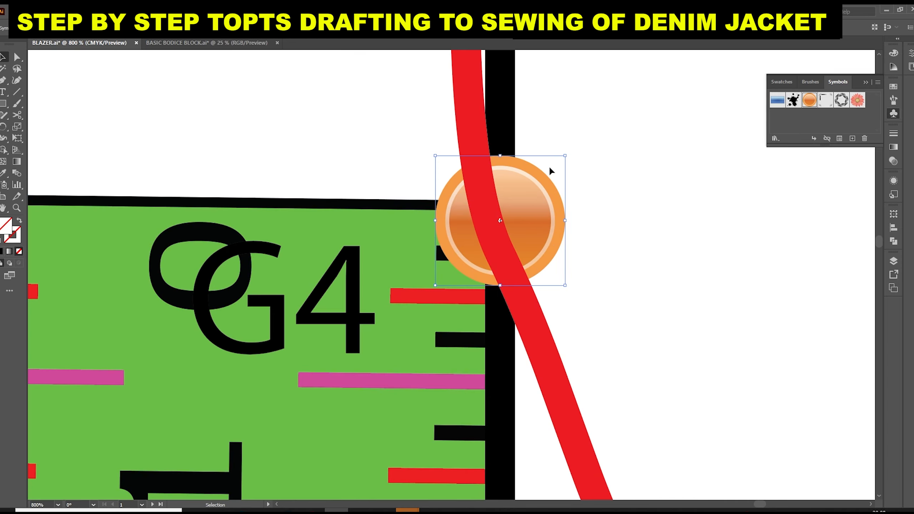
left_click_drag(436, 155, 480, 195)
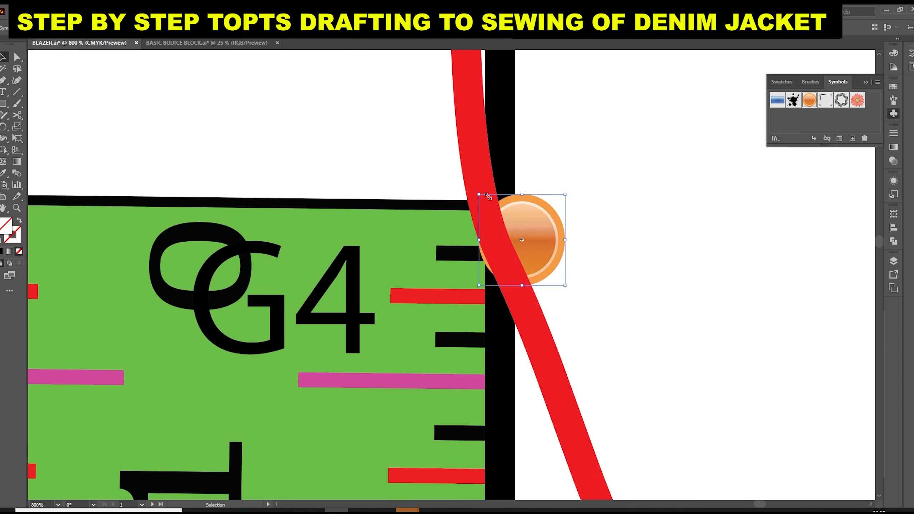
left_click_drag(564, 195, 542, 215)
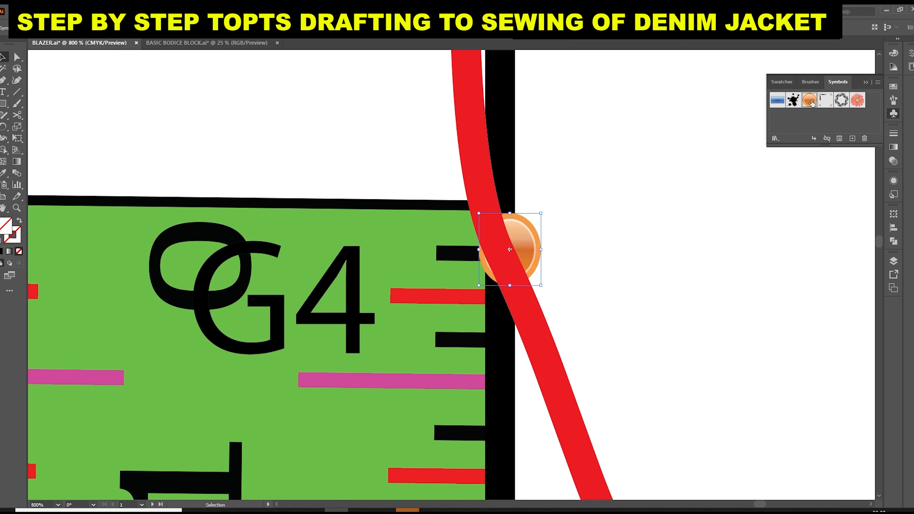
Step: Add a second small orange marker just above the G4 marker and move the tape outside the side line beyond D1
left_click_drag(811, 103, 492, 192)
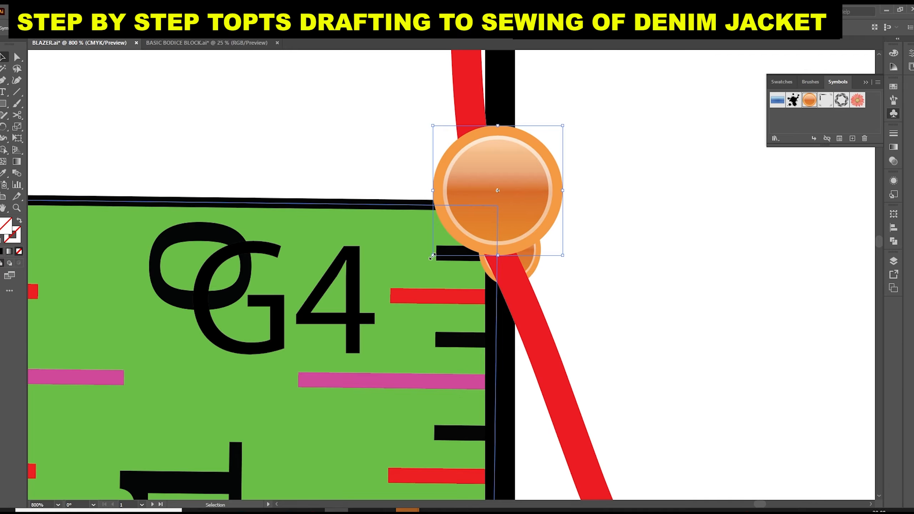
left_click_drag(432, 256, 502, 201)
scroll(374, 231, "down", 4)
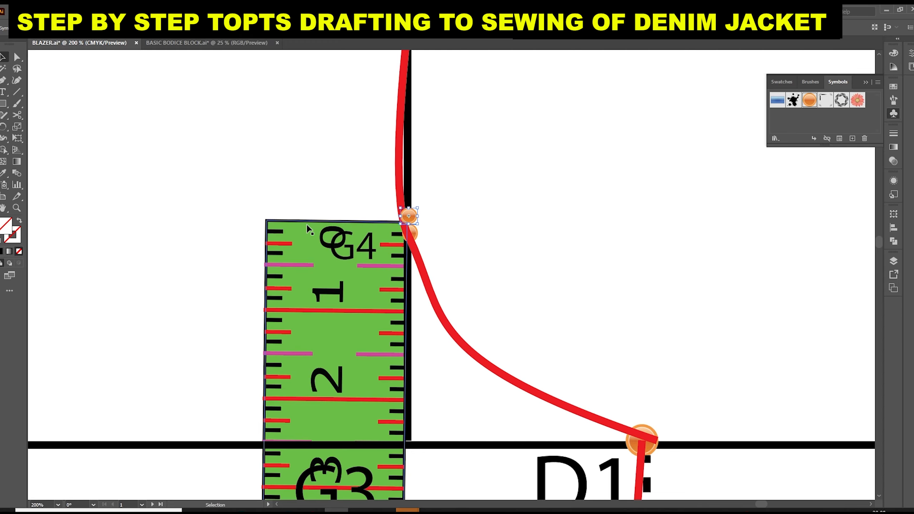
left_click_drag(294, 228, 712, 213)
scroll(365, 220, "down", 3)
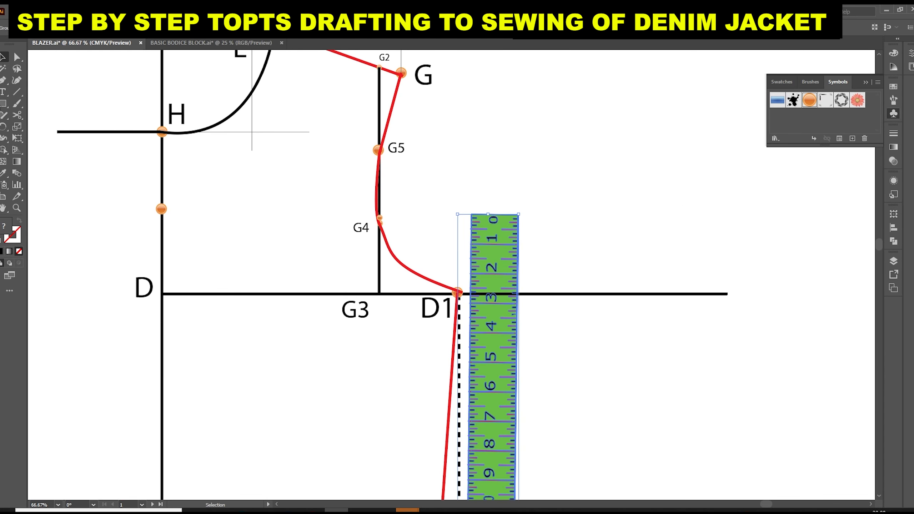
Step: Draw a straight Pen line from the centre-front marker below H to the new small marker just above G4
left_click(2, 82)
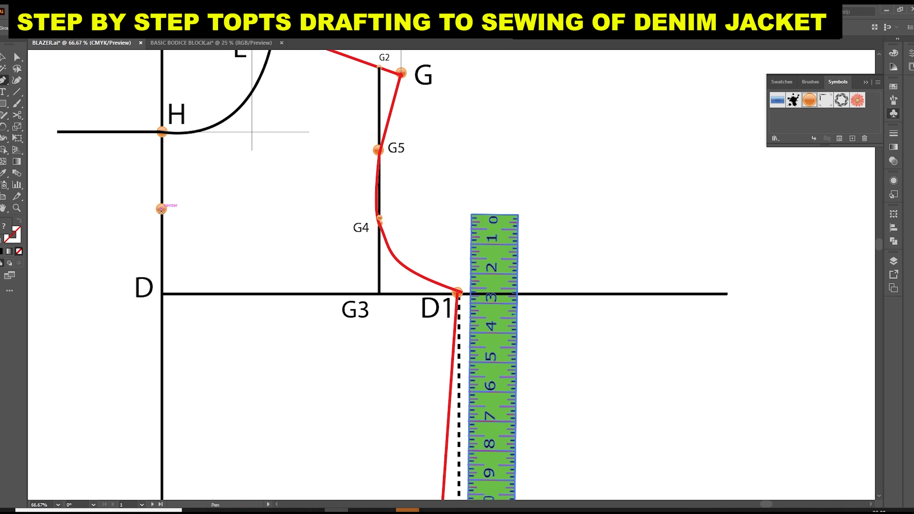
left_click(161, 209)
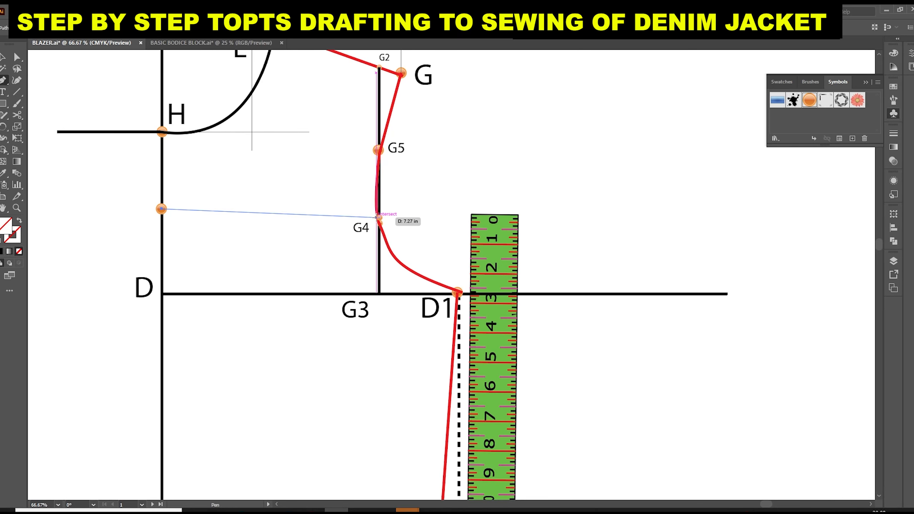
left_click(379, 217)
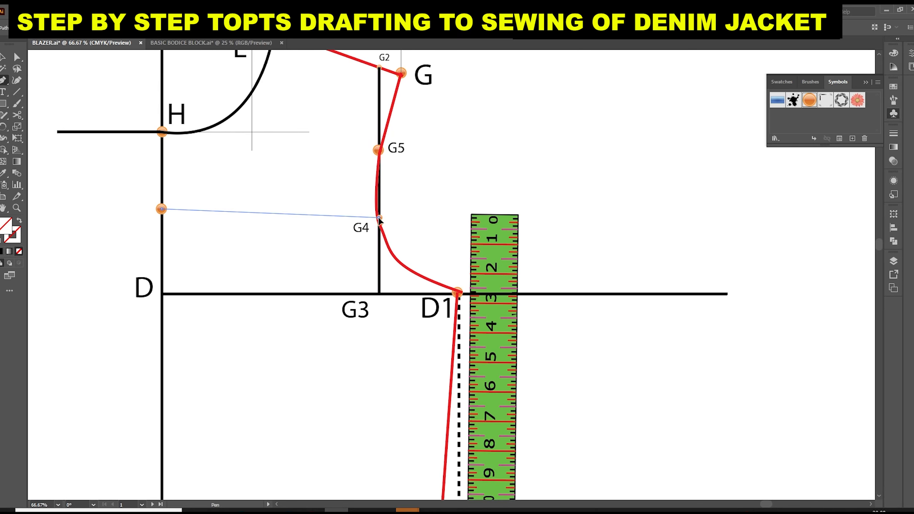